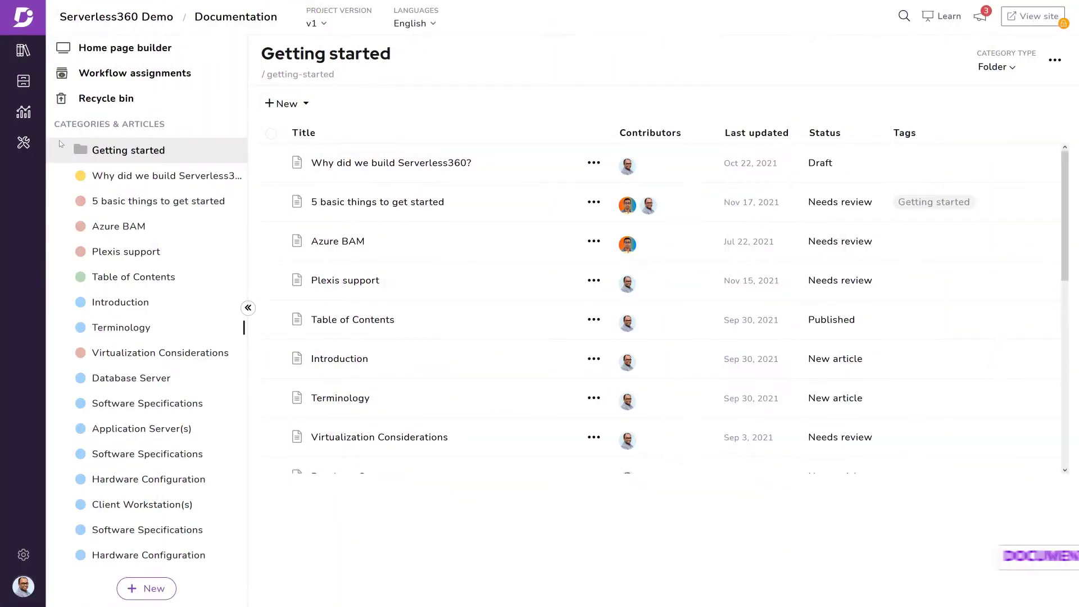
- Look over the project's workflow stages, then return to the documentation articles
click(23, 143)
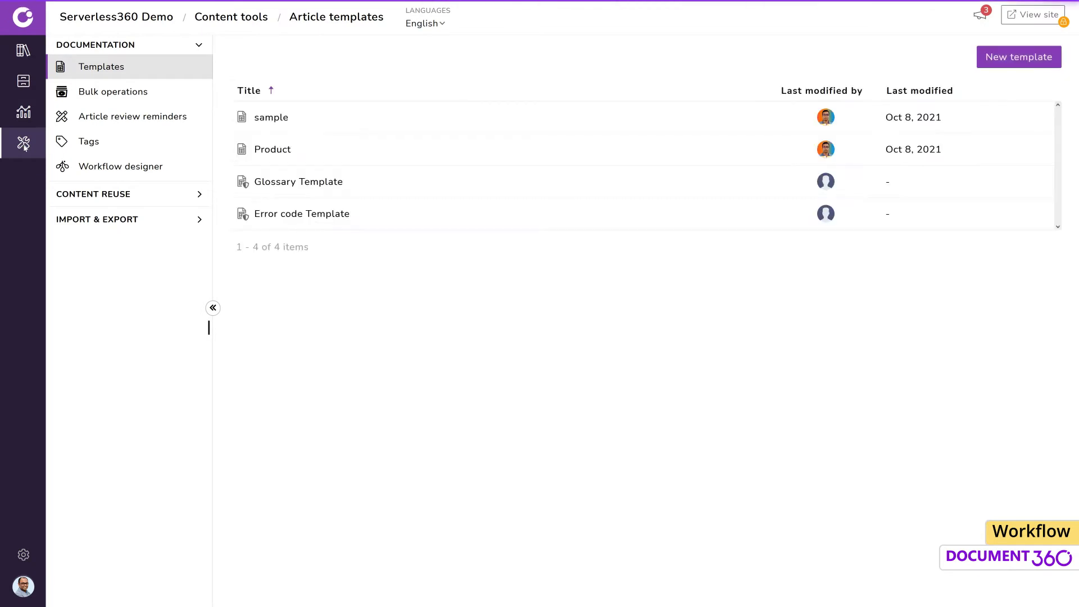
click(173, 168)
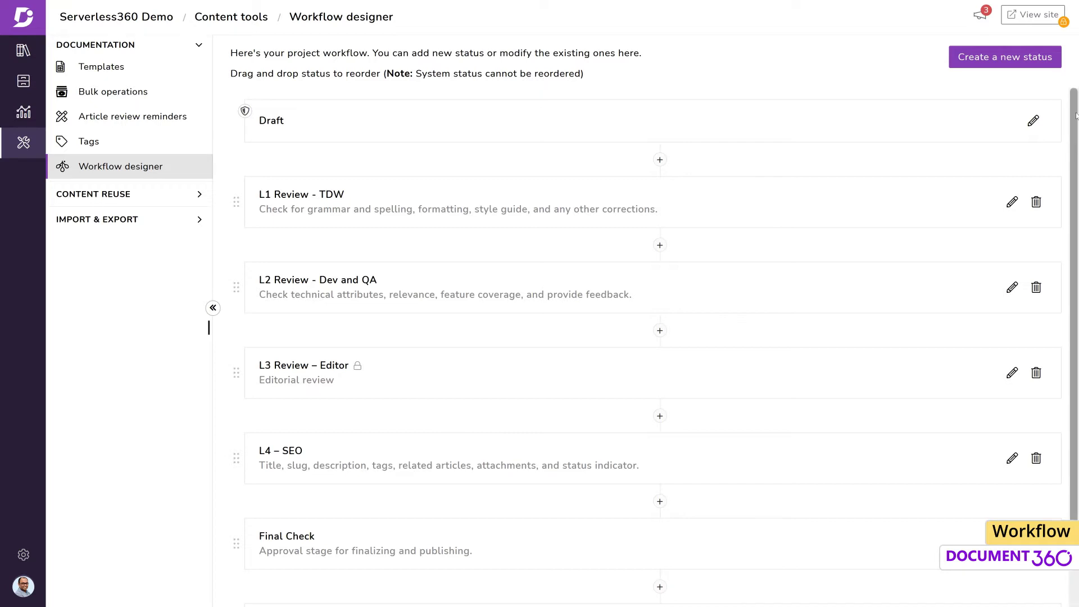
drag(1075, 116, 1071, 206)
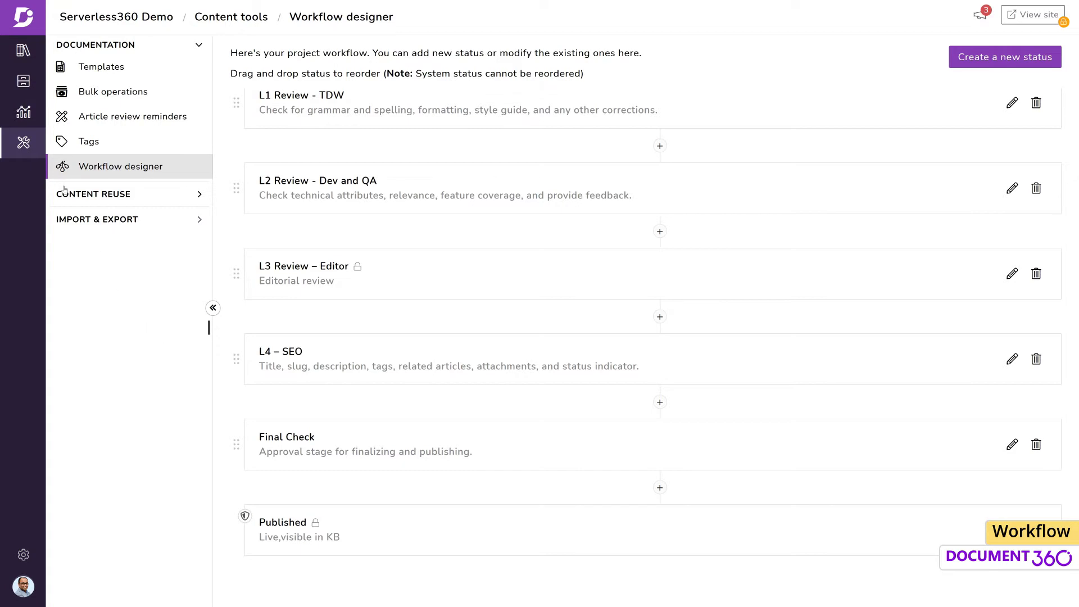
click(23, 53)
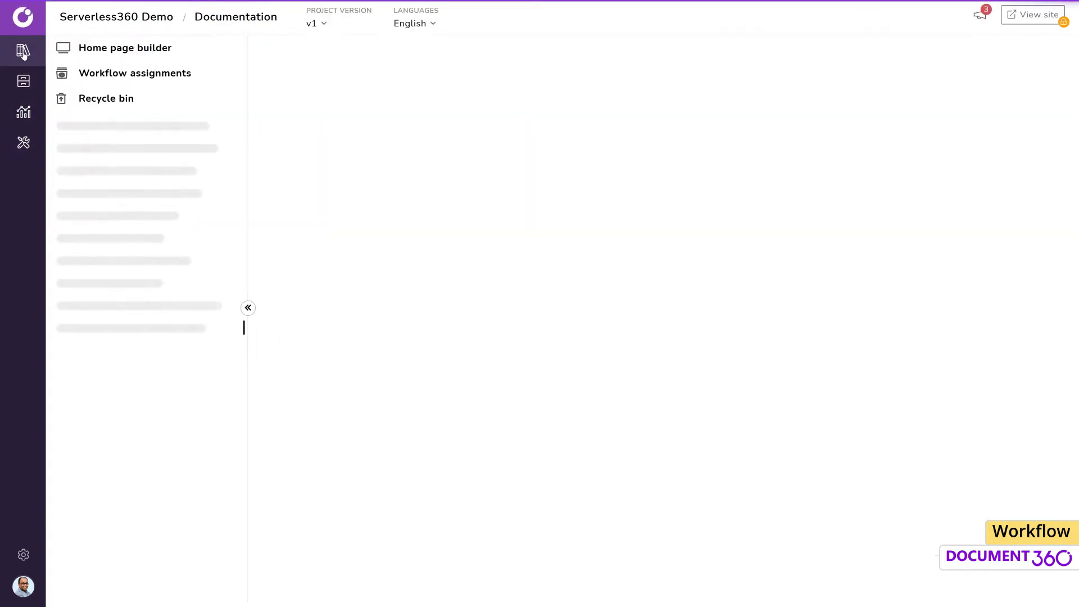
- Filter workflow assignments to L2 Review - Dev and QA, select both articles, and view Article templates
click(217, 80)
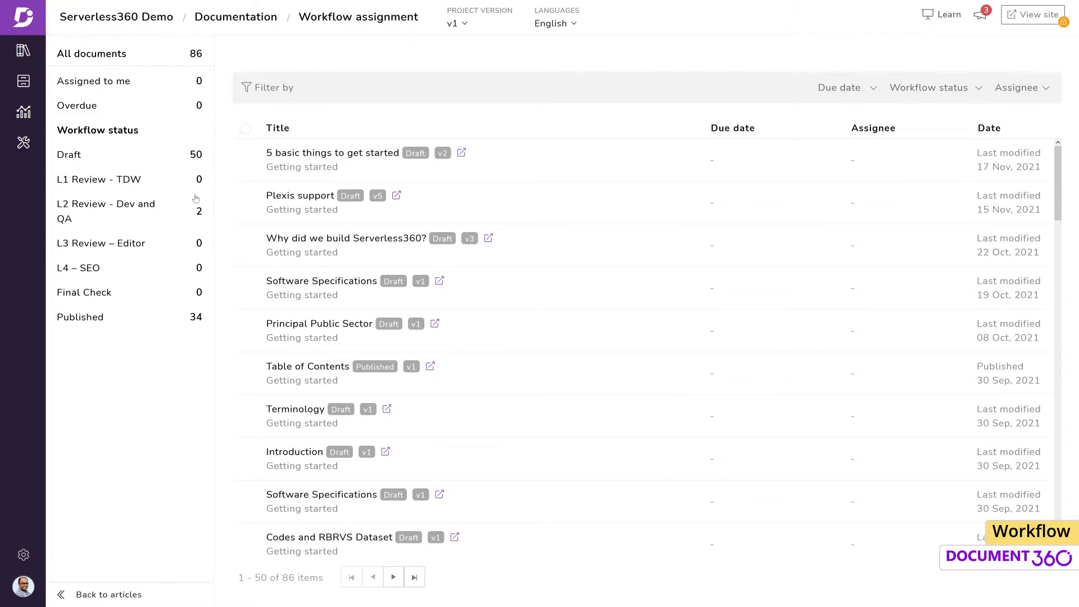
click(197, 215)
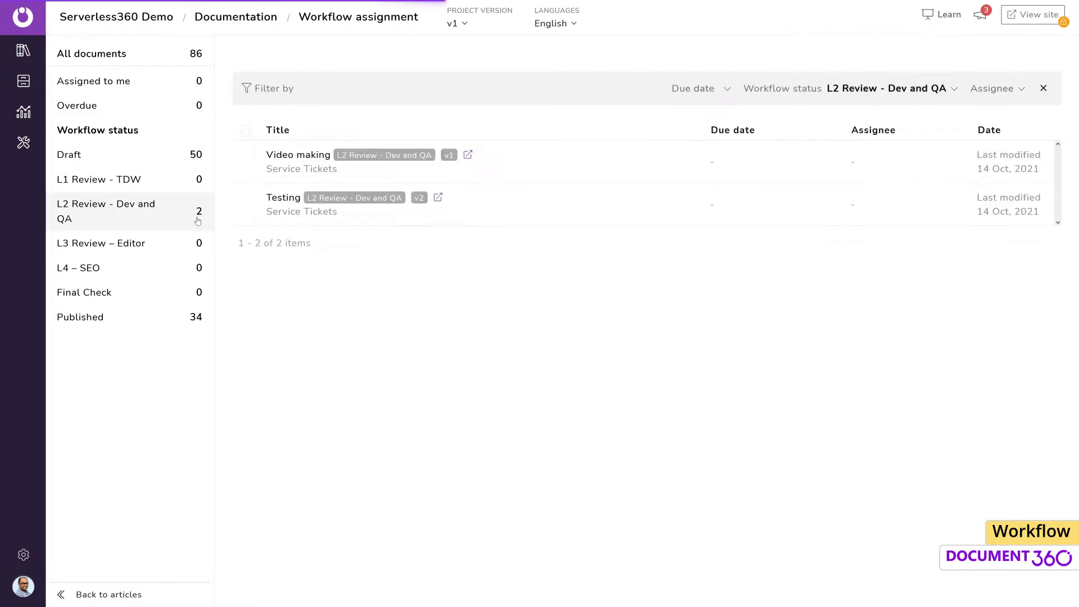
click(245, 131)
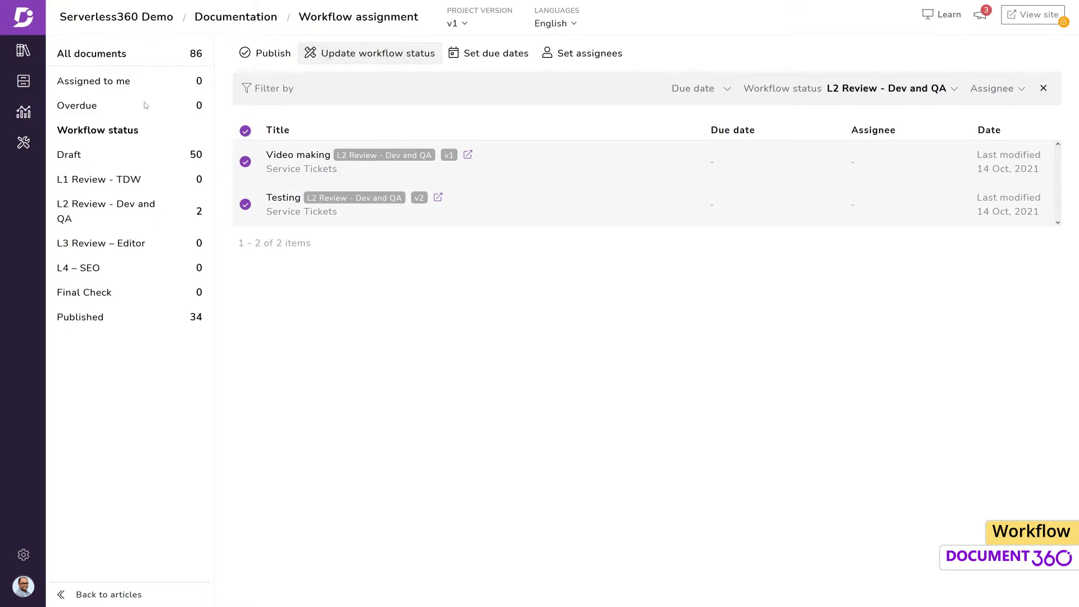
click(23, 142)
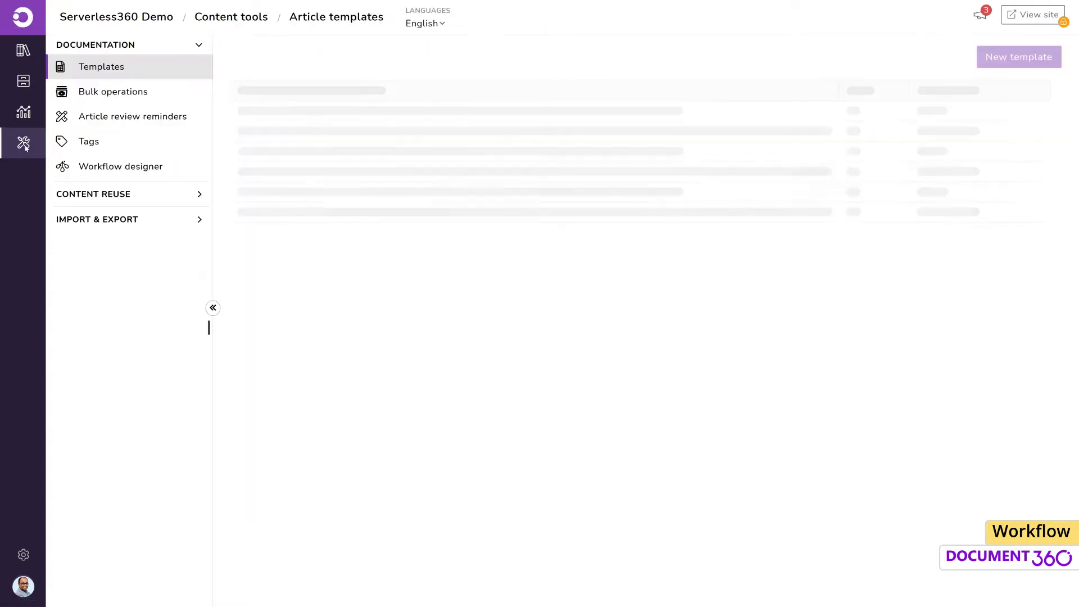
- Give the Draft stage the description 'Start here' in the Workflow designer
click(169, 168)
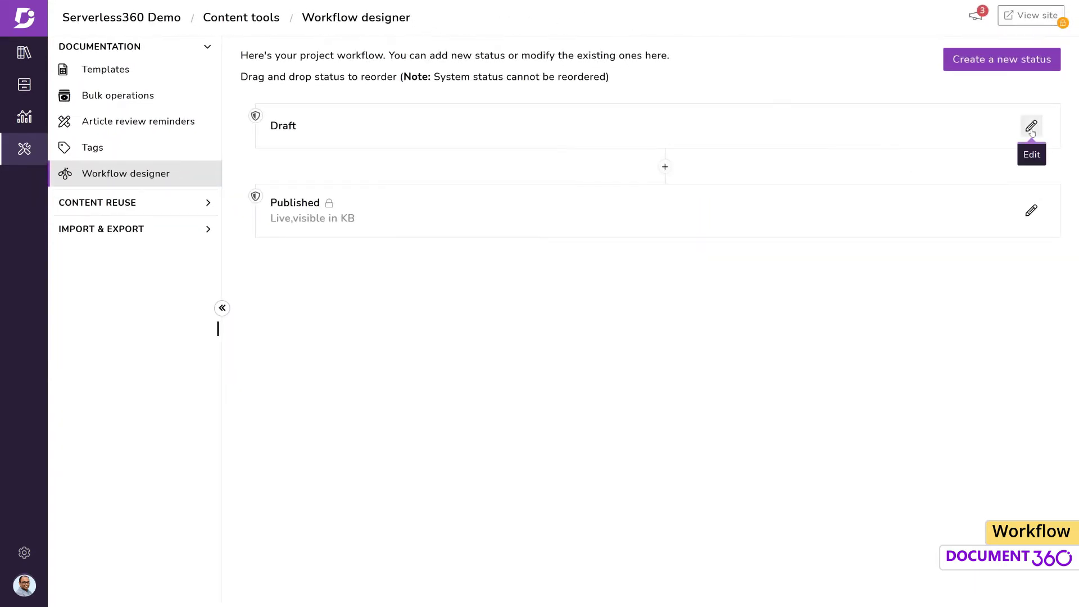
click(1030, 126)
text(Start here)
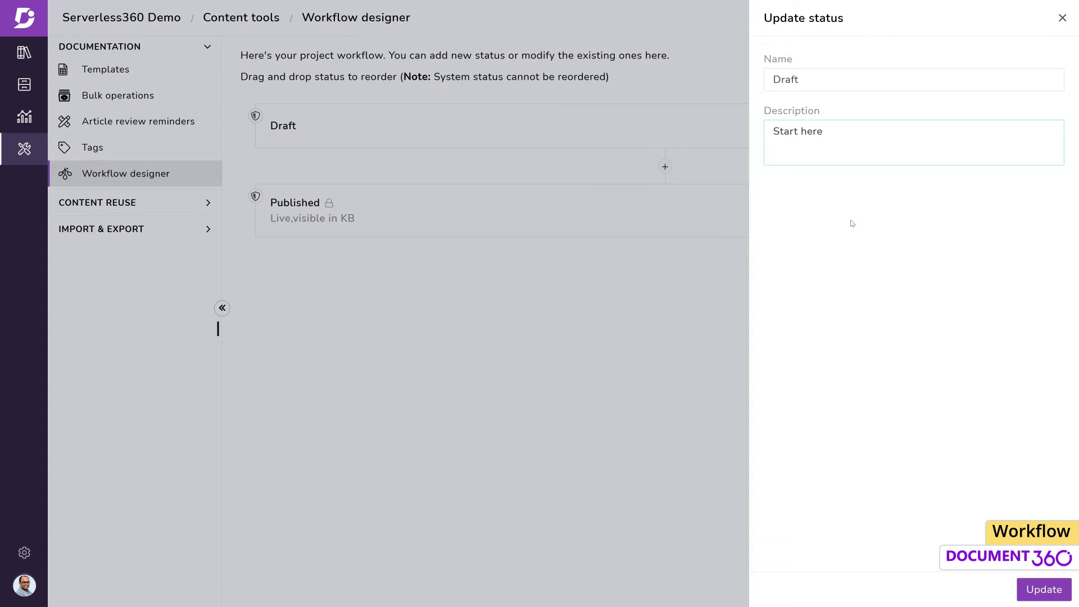
click(1043, 589)
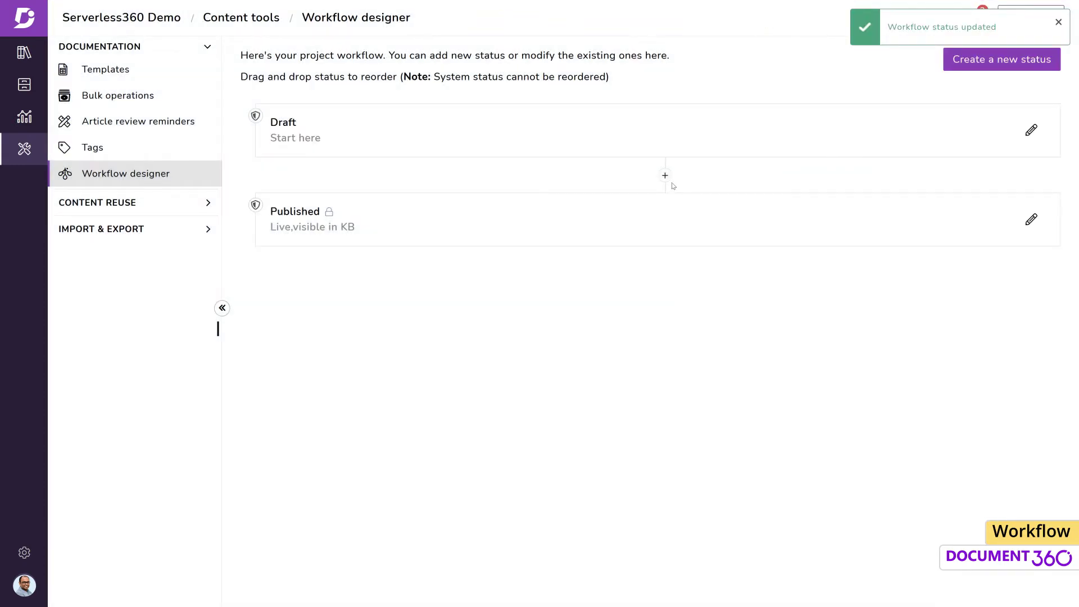
- Insert a Peer Review stage and a read-only Editorial Review stage after Draft, then reorder them
click(670, 177)
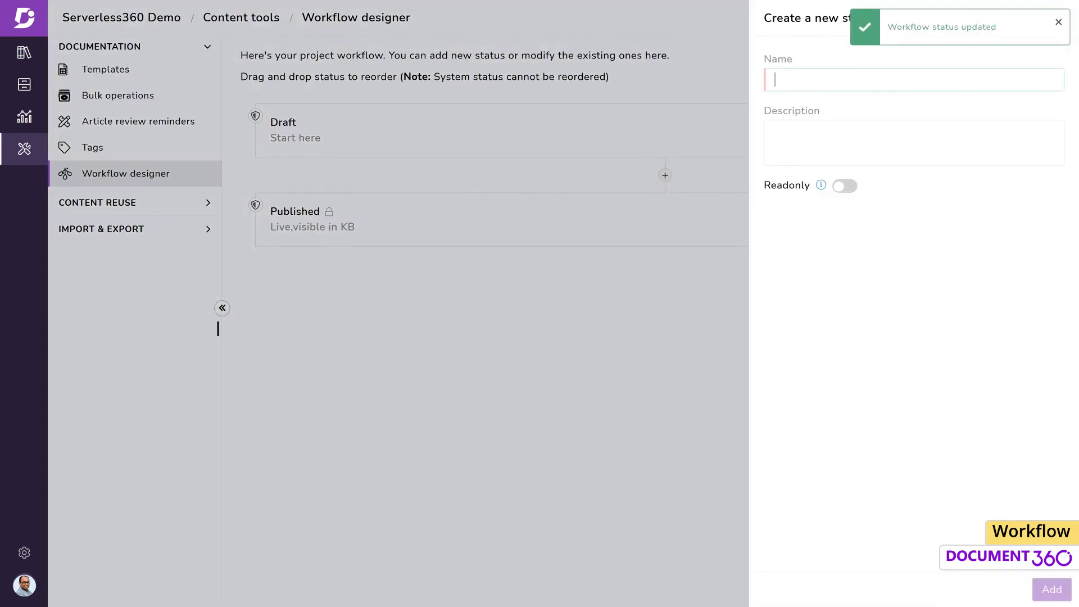
text(Peer Review)
text(This stage is about getting peer review from Sub)
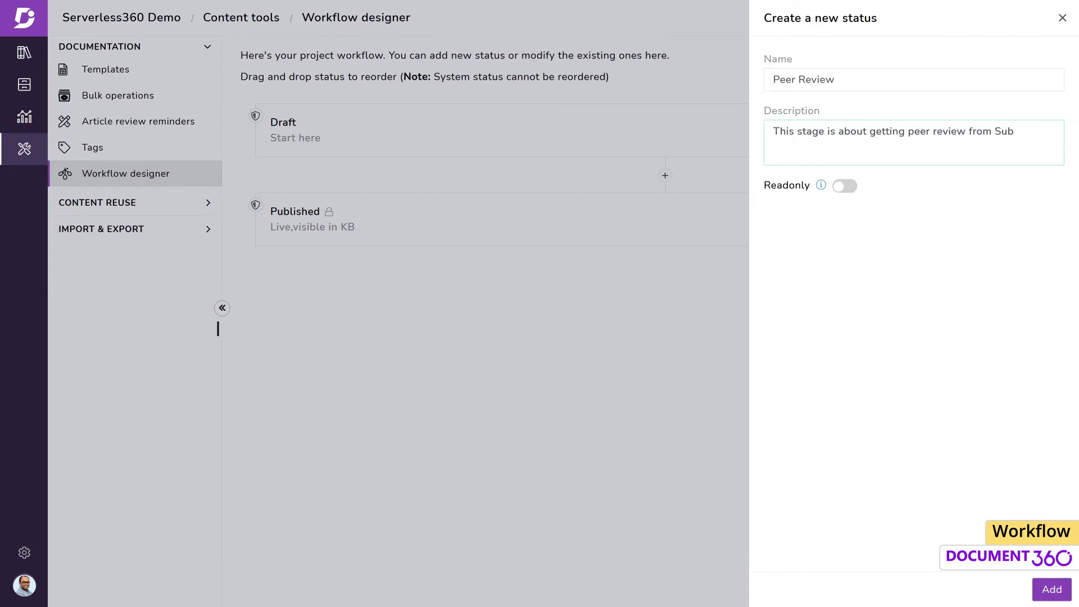
text(ject Matter Experts)
click(1039, 592)
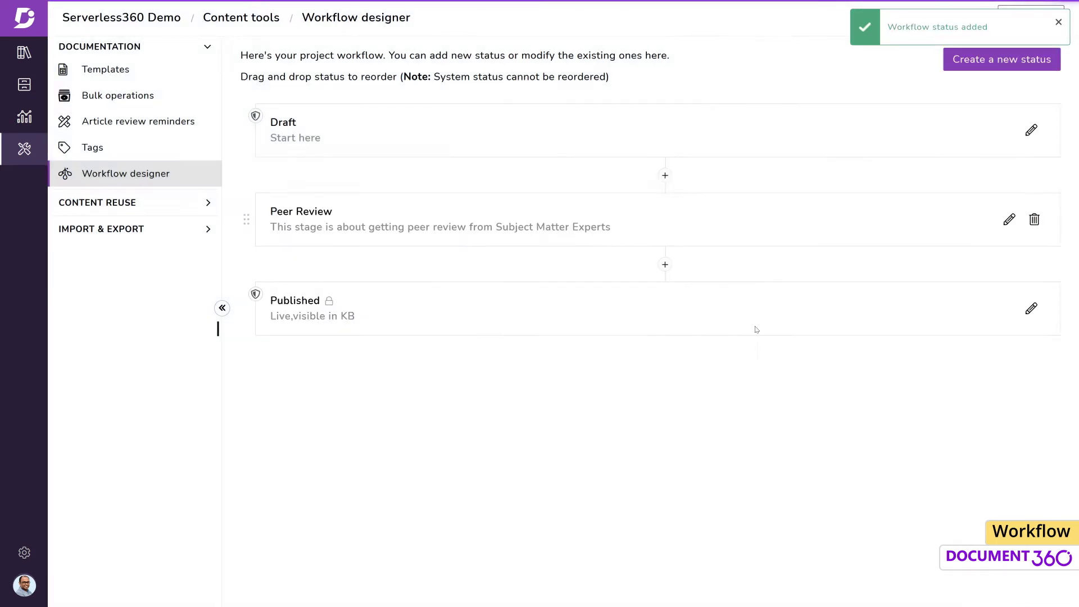
click(664, 264)
text(Editorial Review)
key(Tab)
text(Comment only, no editing.)
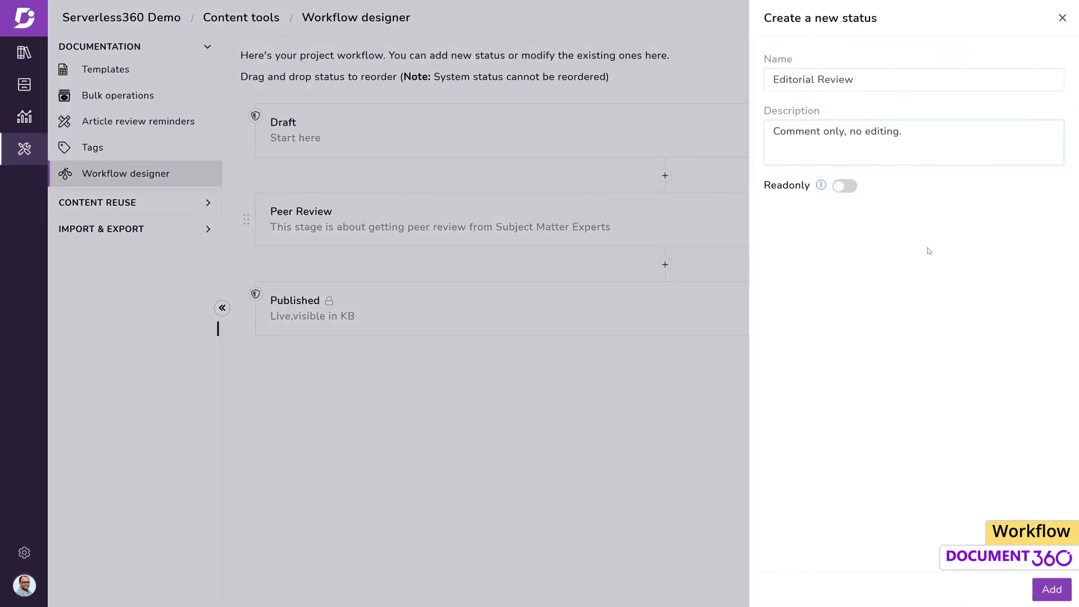
click(851, 189)
click(1045, 590)
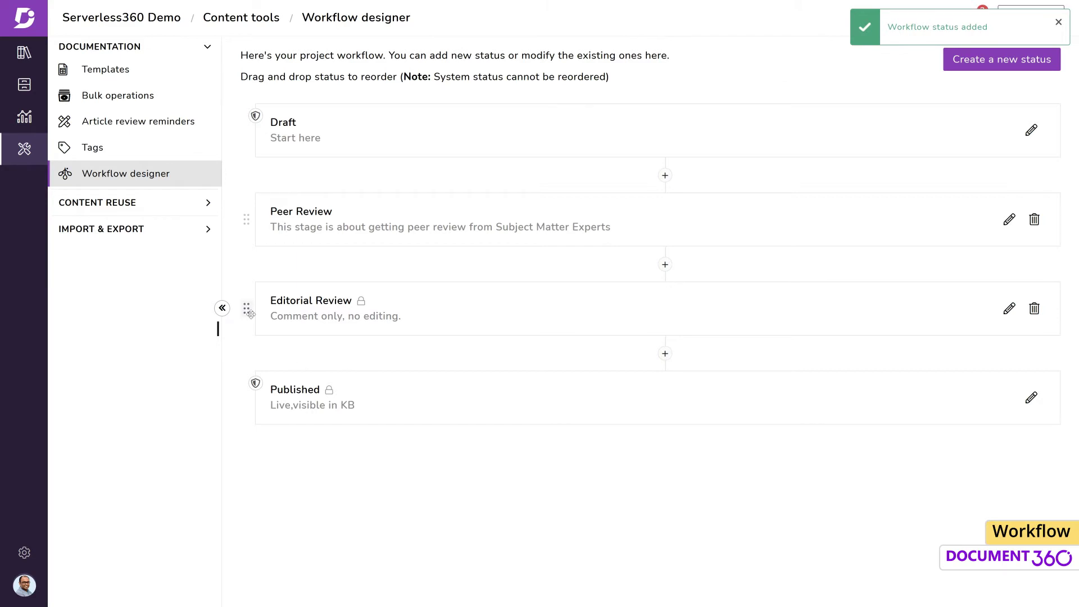
mouse_move(247, 309)
mouse_down()
mouse_move(249, 226)
mouse_move(247, 336)
mouse_move(259, 228)
mouse_move(246, 220)
mouse_up()
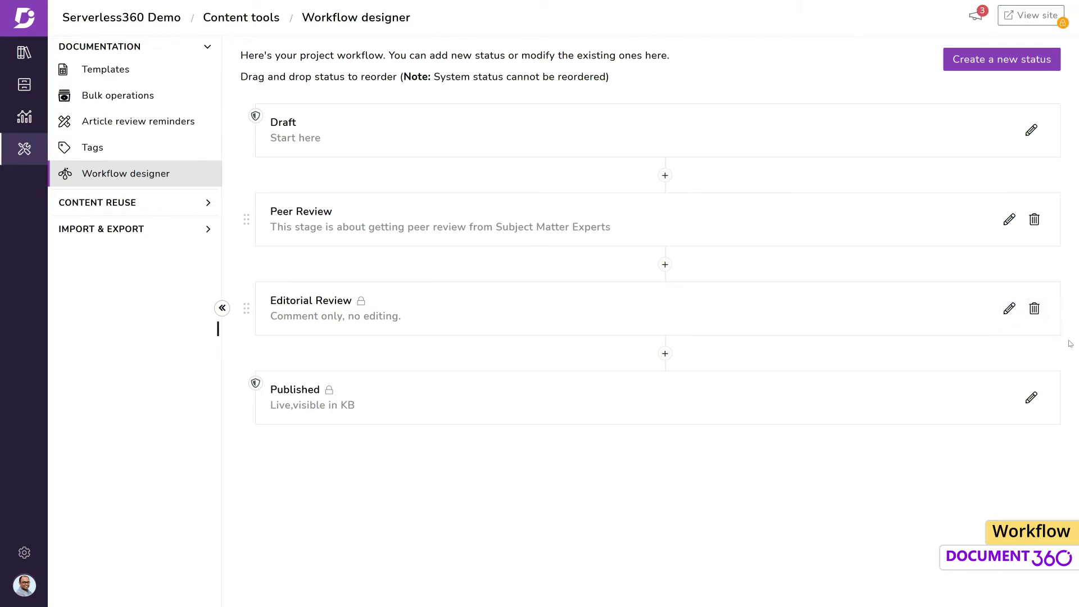
- Add the article 'Configuring Windows Server' under Getting started and list its workflow stages
click(24, 56)
click(234, 151)
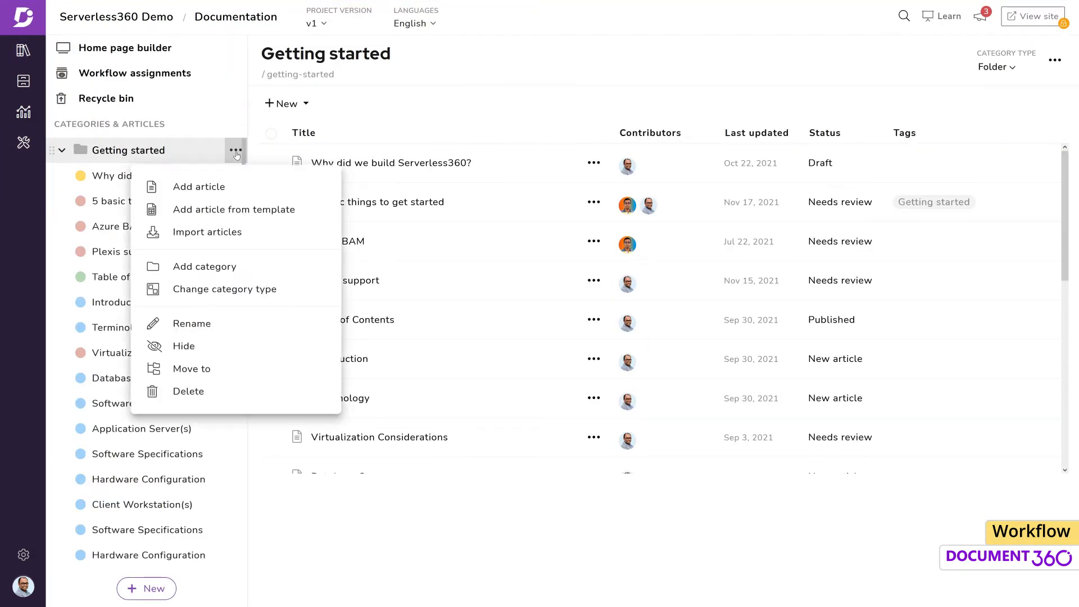
click(199, 187)
text(Configuring Windows Server)
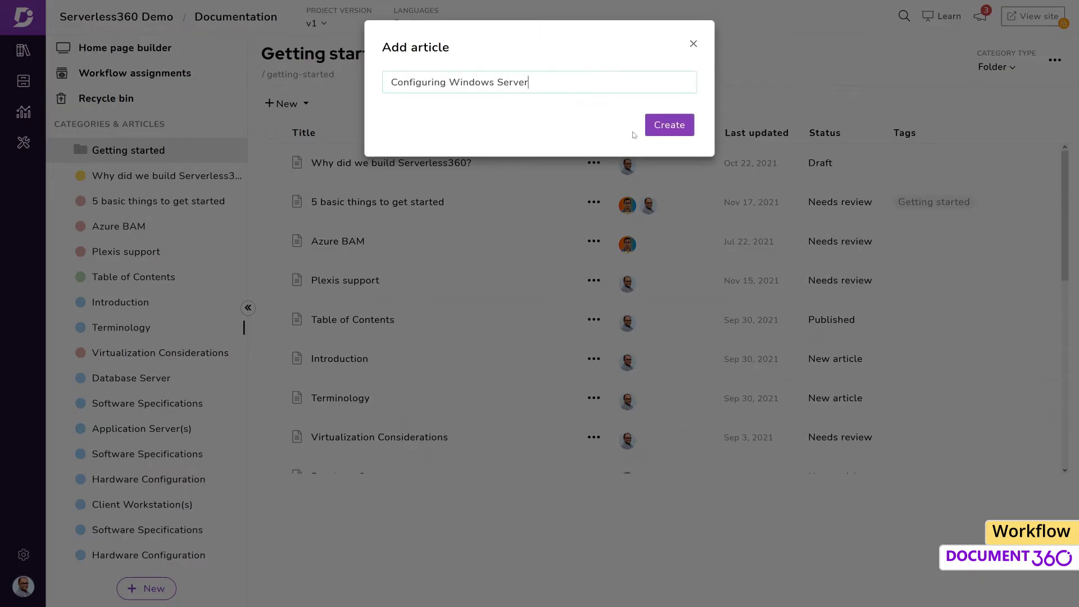
click(669, 125)
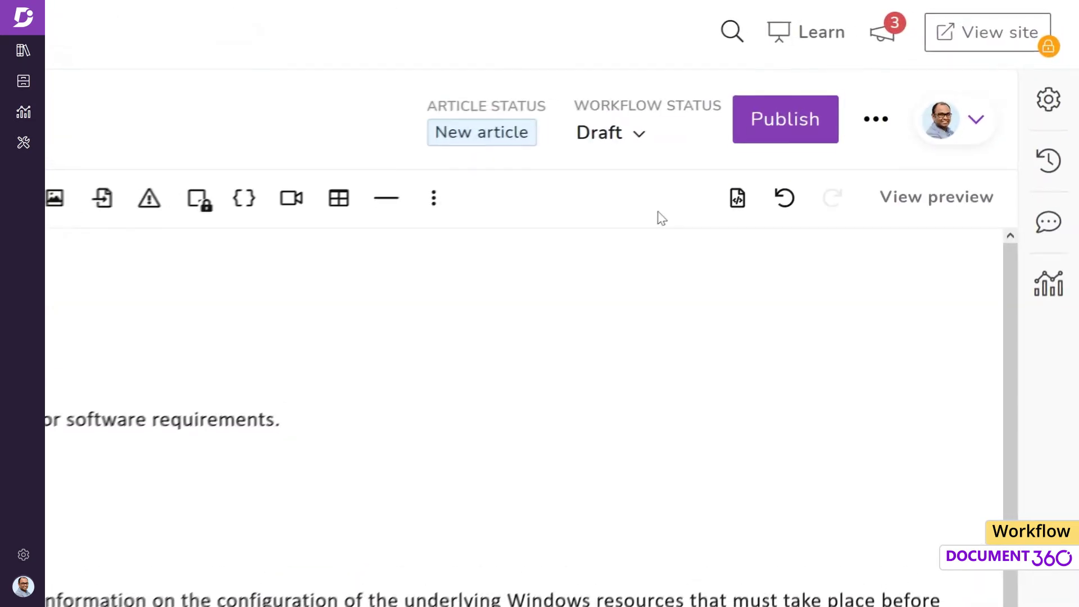
click(645, 145)
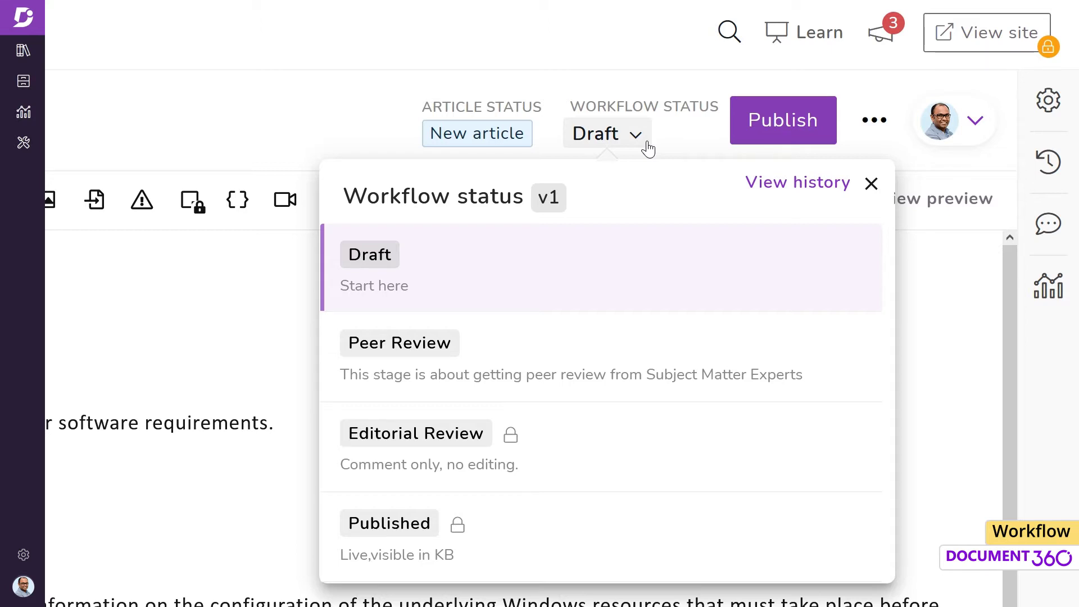
- Assign a Peer Review reviewer with a one-day due date
click(860, 344)
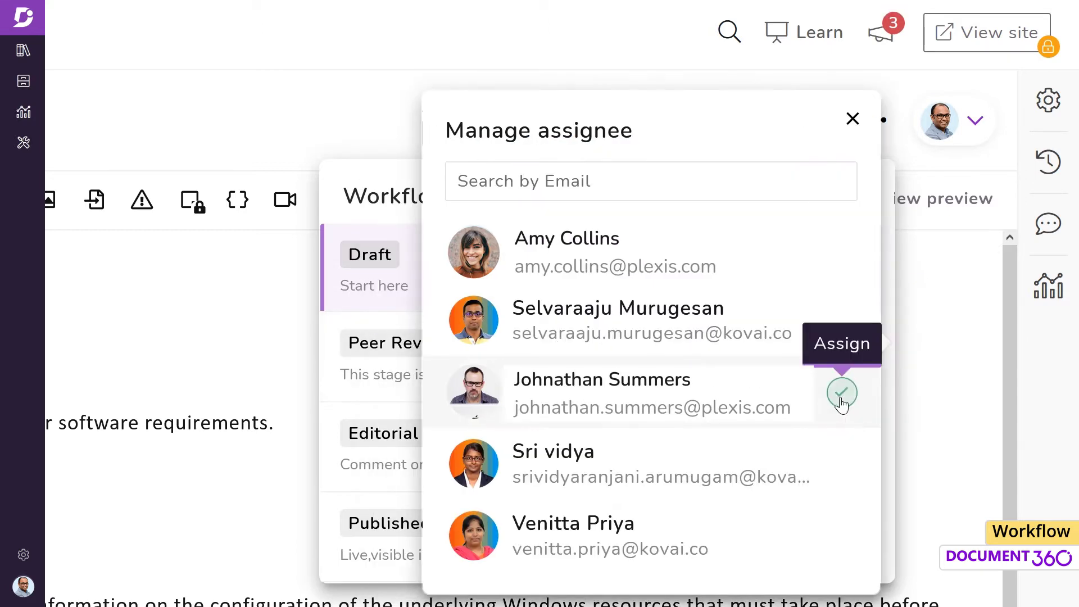
click(842, 393)
click(833, 344)
click(650, 354)
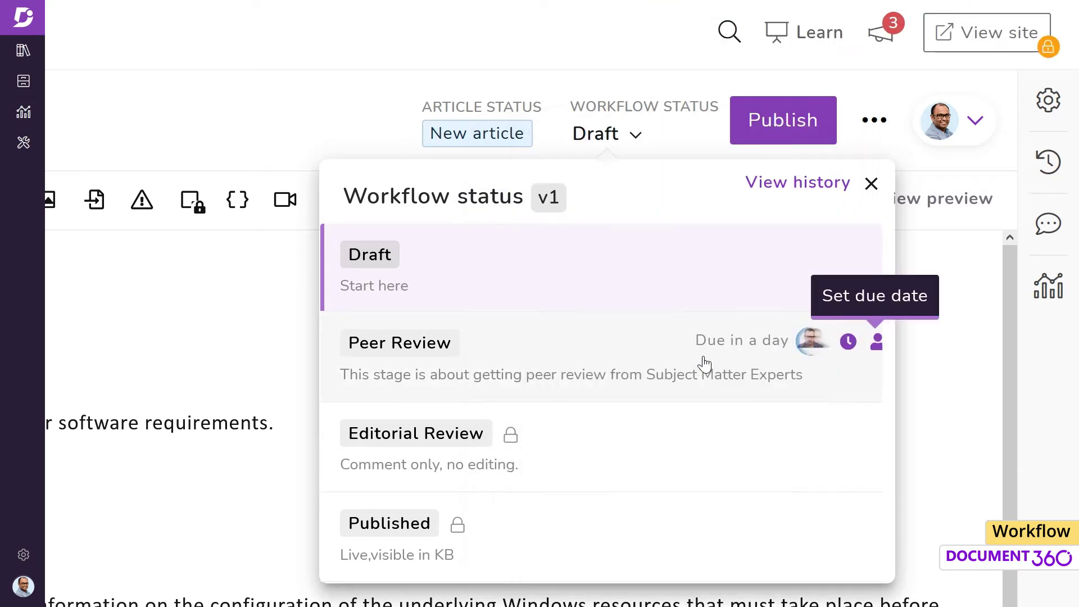
click(641, 379)
text(@)
click(730, 528)
text(over to you for )
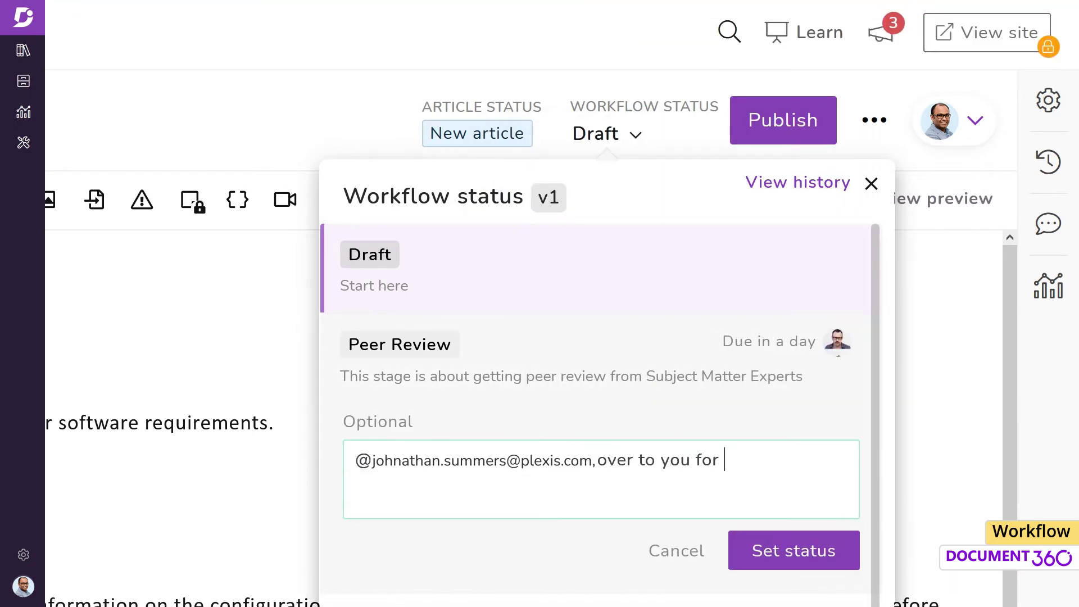
text(review!)
click(792, 561)
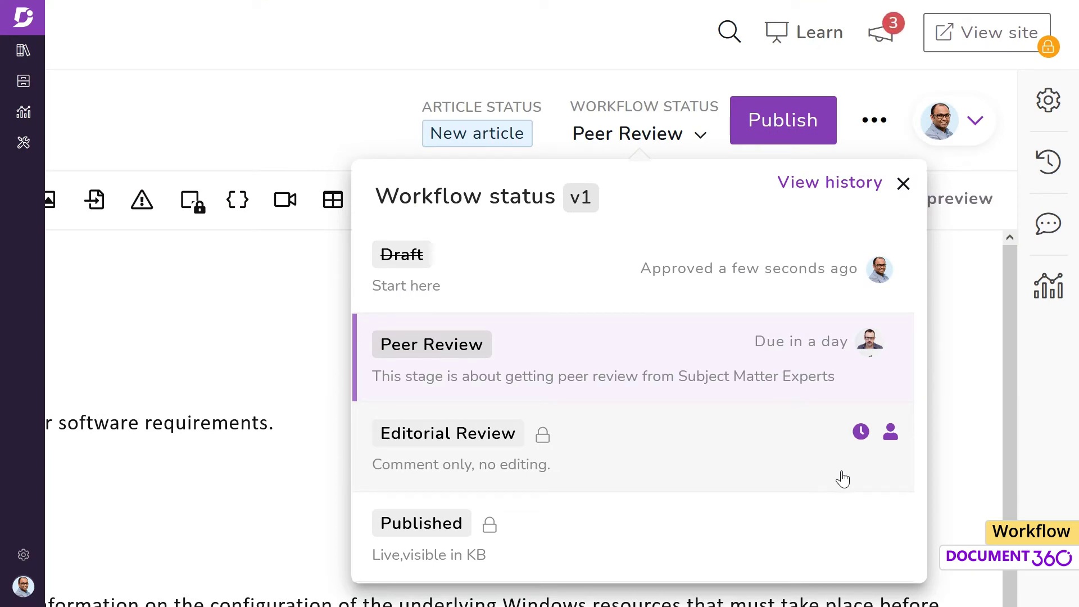
click(891, 432)
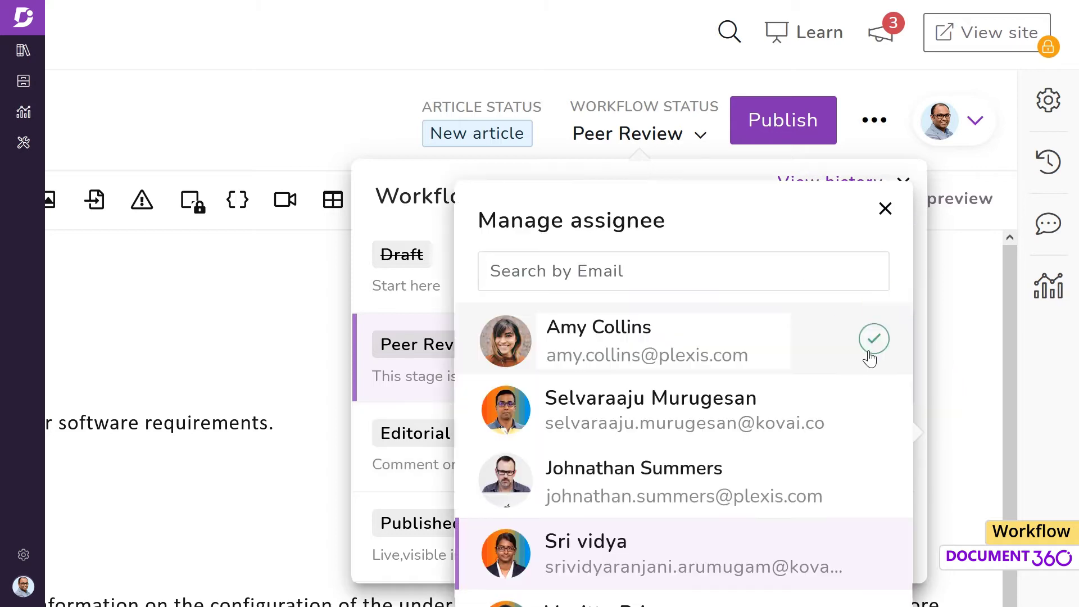
click(872, 338)
- Set a three-day Editorial Review due date, advance the article, and check its workflow history
click(861, 432)
click(819, 443)
text(@Christina, )
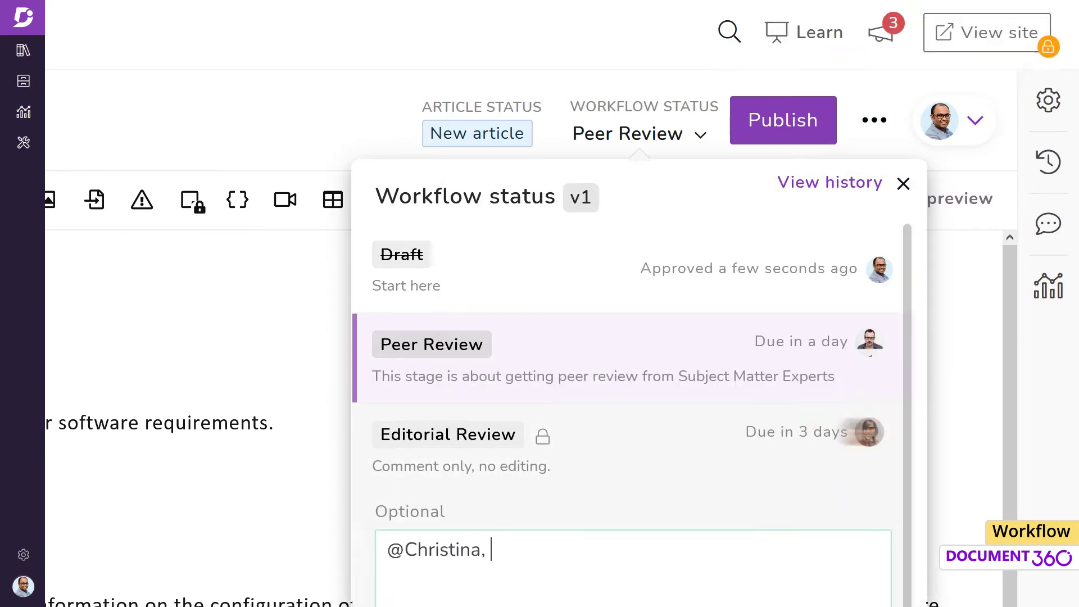
text(final review before publishing required. Thanks!)
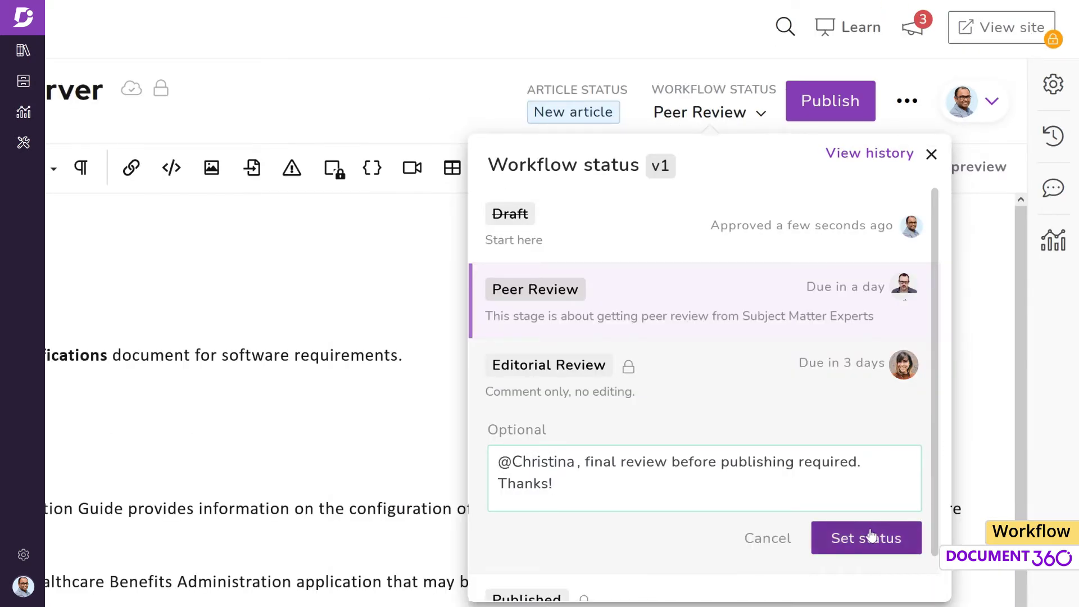
click(873, 546)
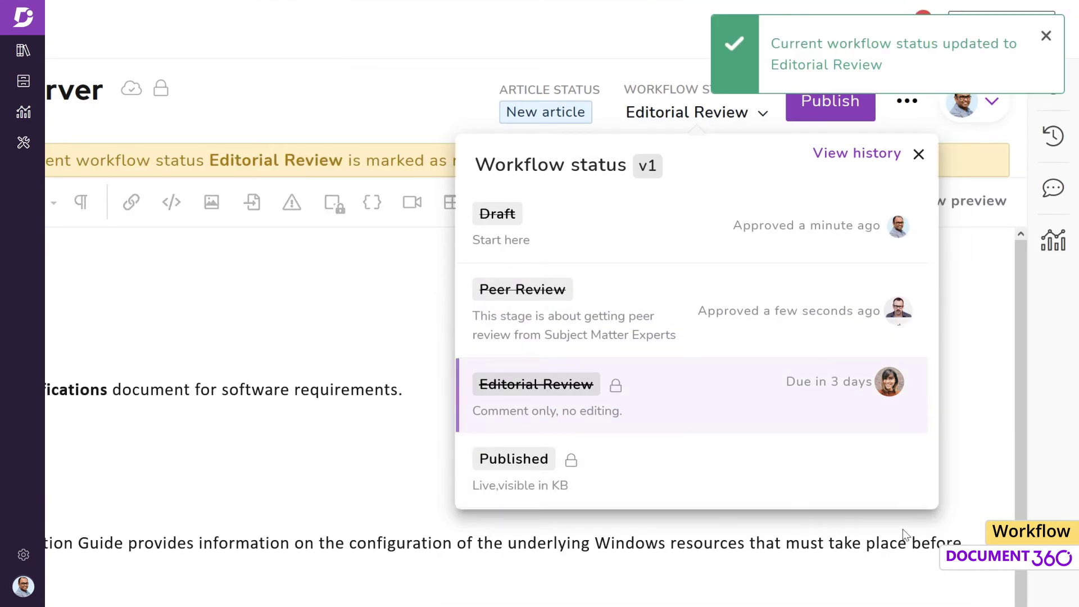
click(882, 161)
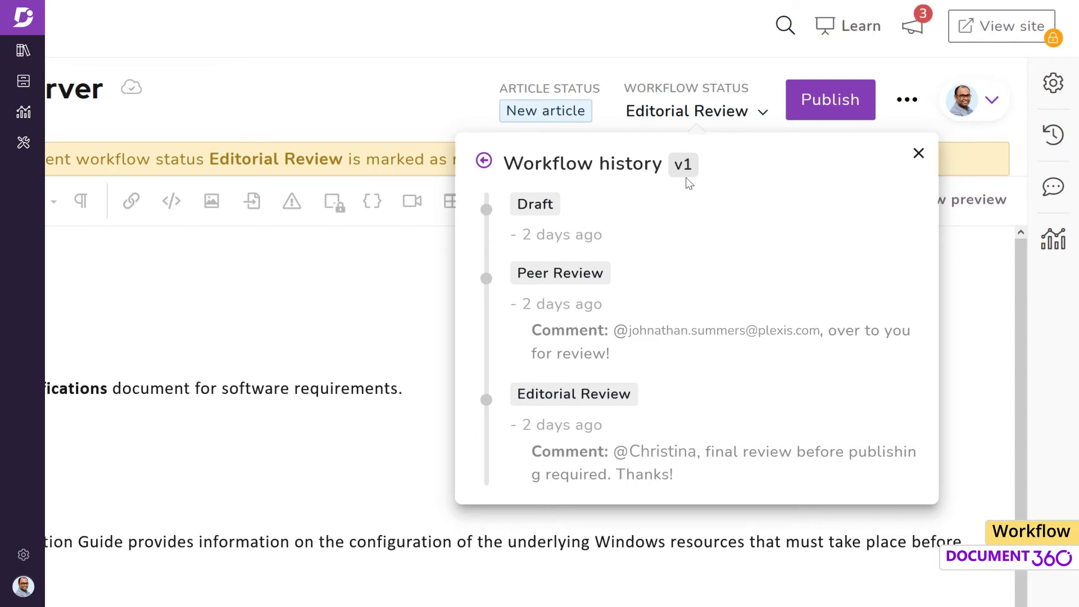
click(918, 152)
- Fork the article into version v2 and confirm its workflow restarts at Draft
click(1053, 134)
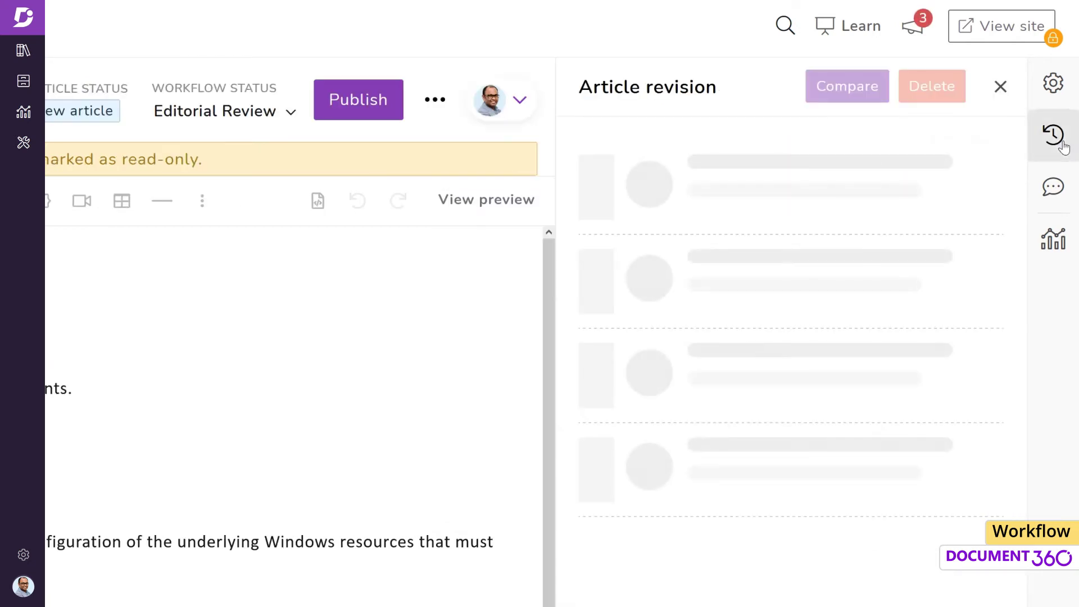
click(978, 231)
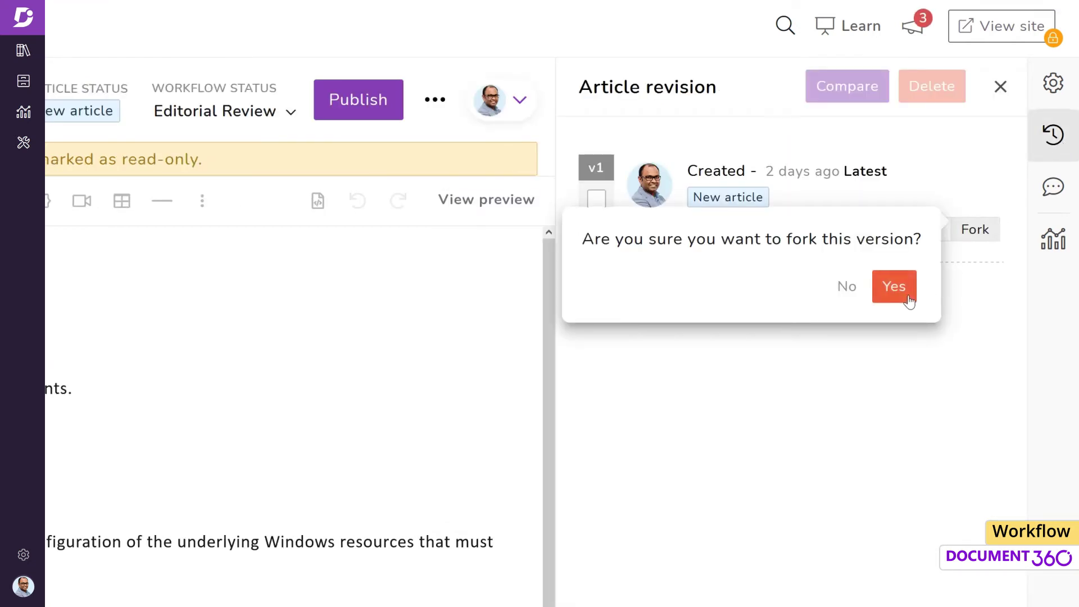
click(901, 290)
click(971, 231)
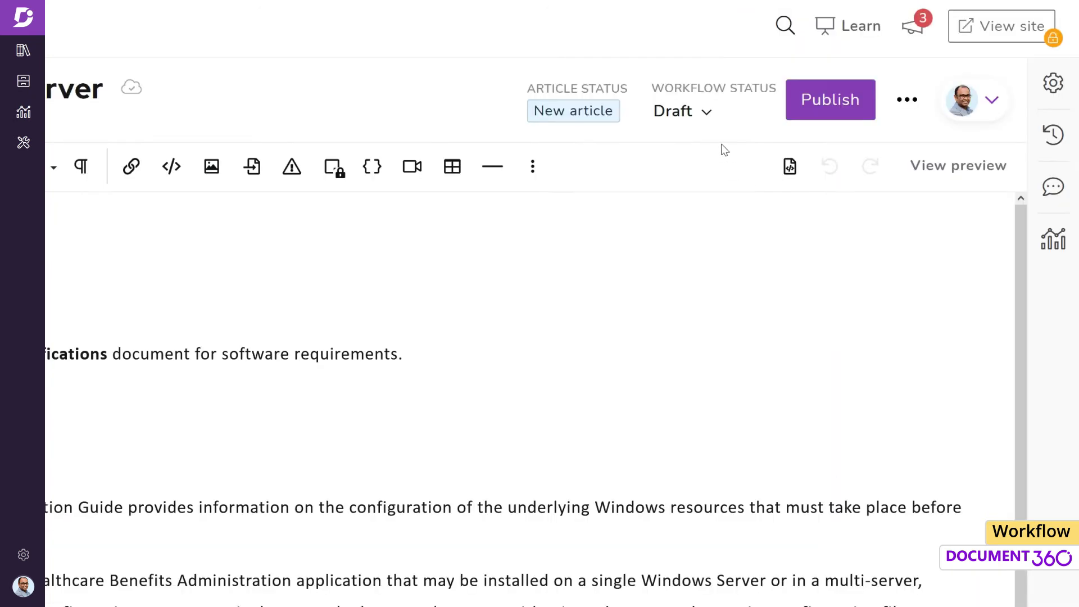
click(709, 112)
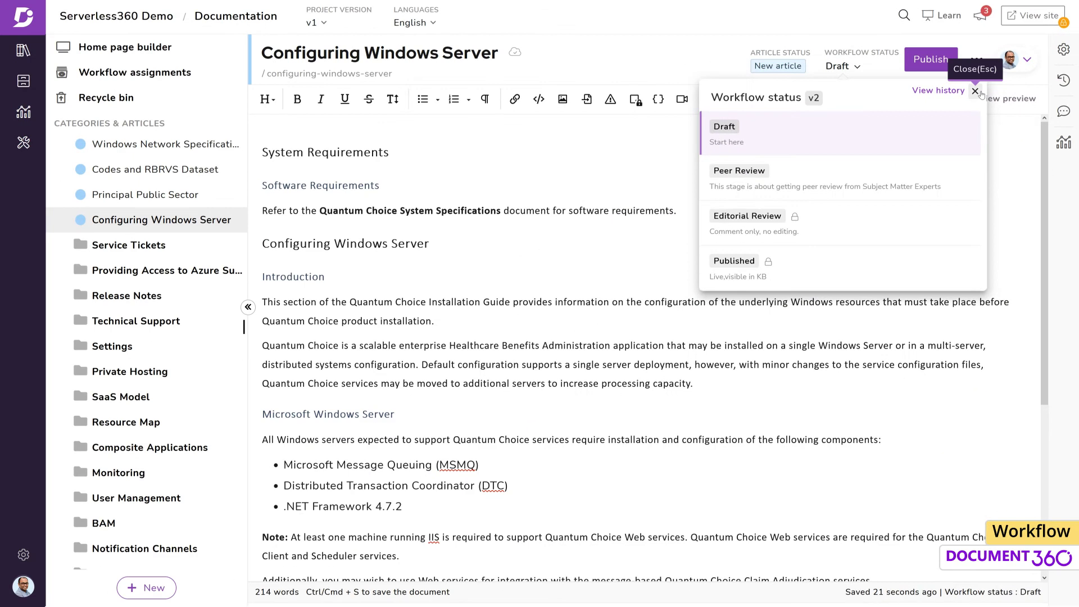
- Filter workflow assignments to Peer Review and select all seven listed articles
click(978, 95)
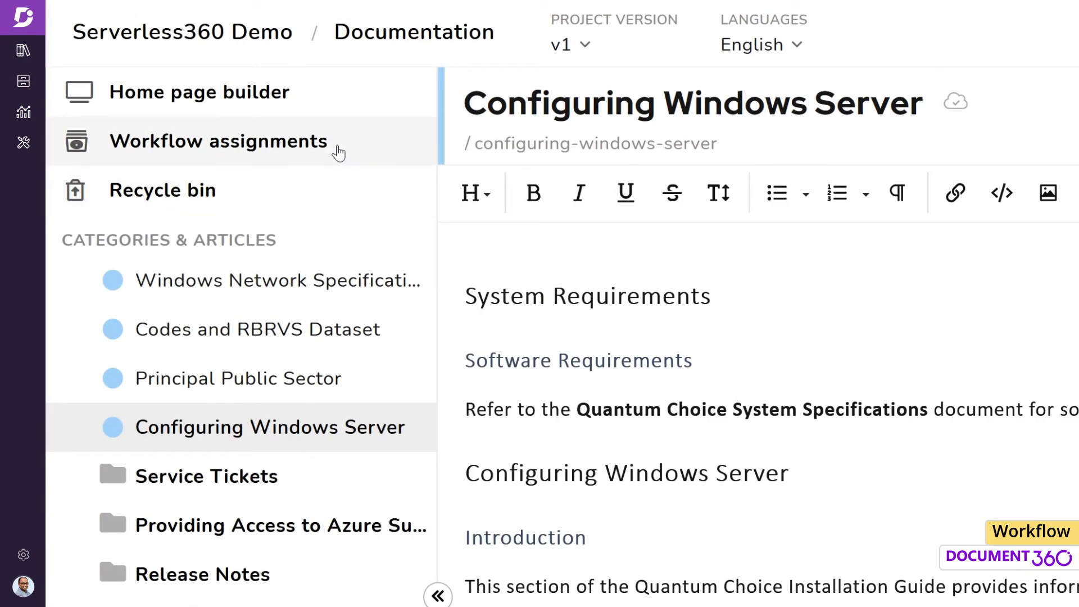
click(195, 75)
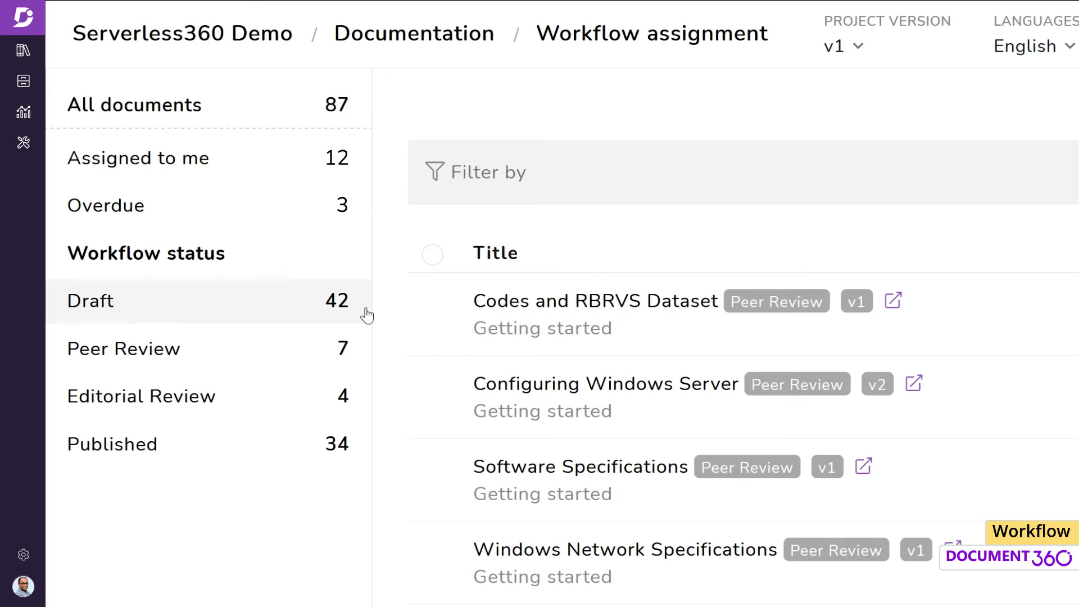
click(361, 358)
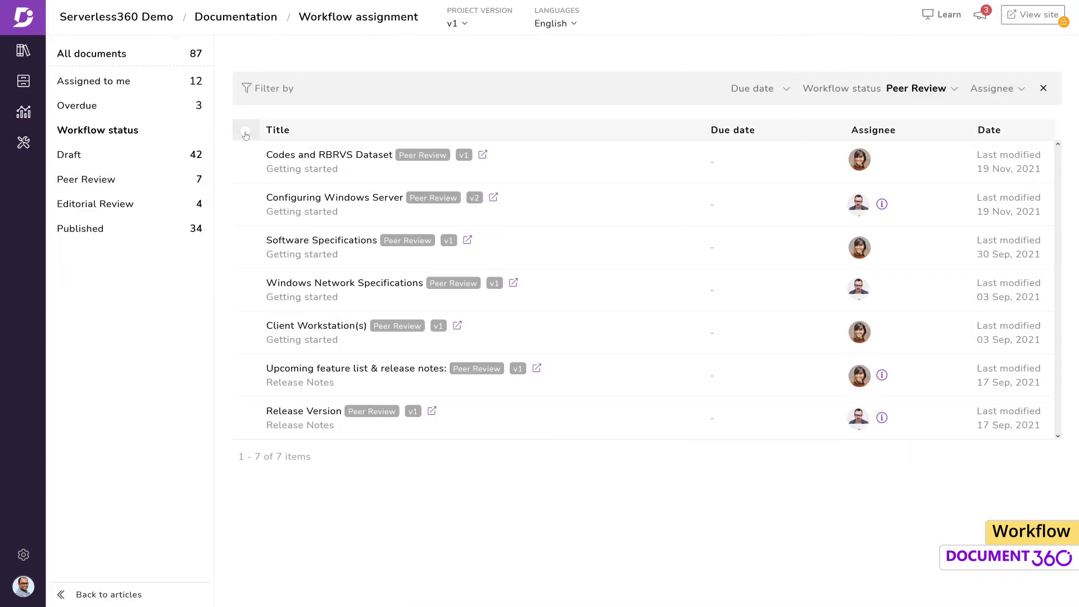
click(245, 131)
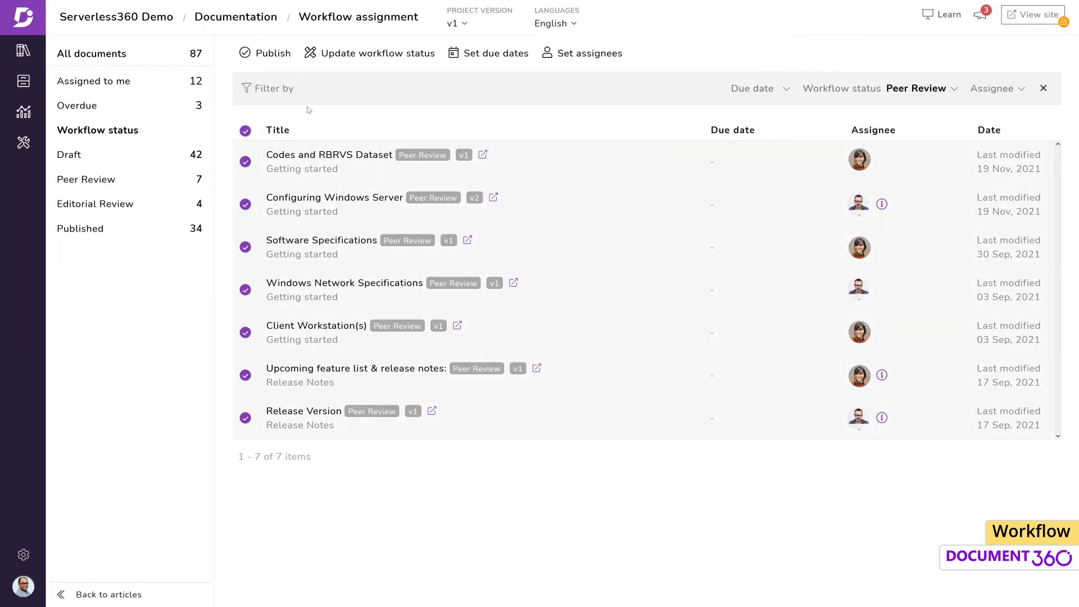
click(388, 56)
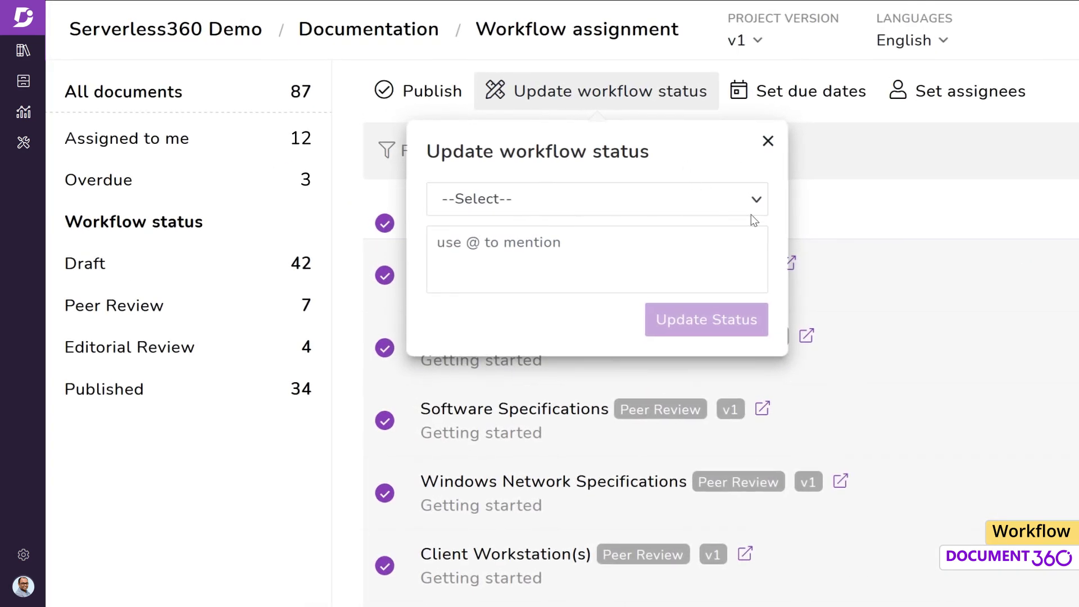
click(756, 202)
click(717, 325)
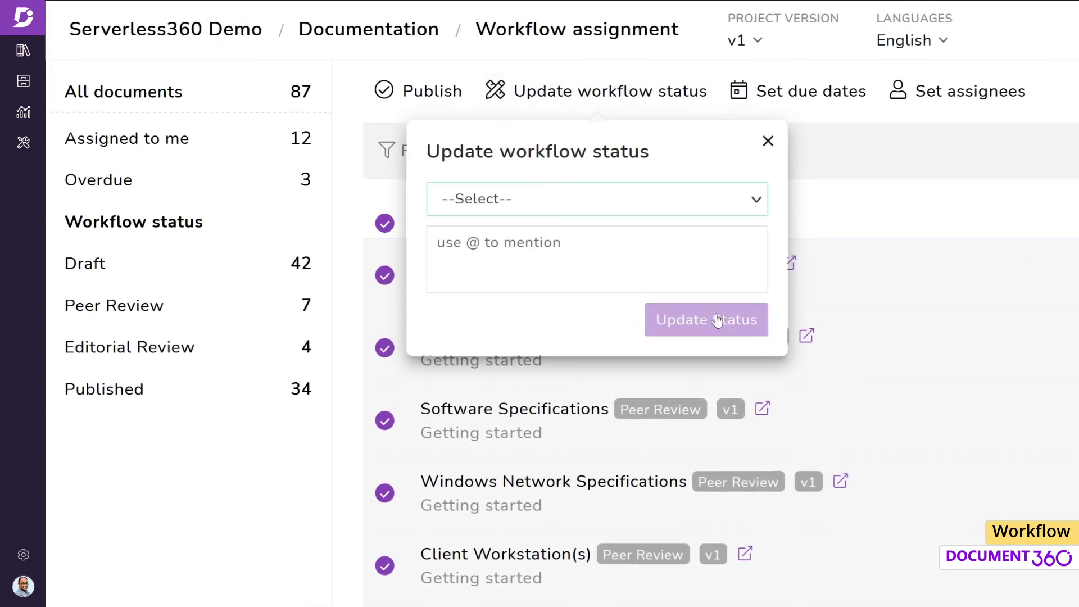
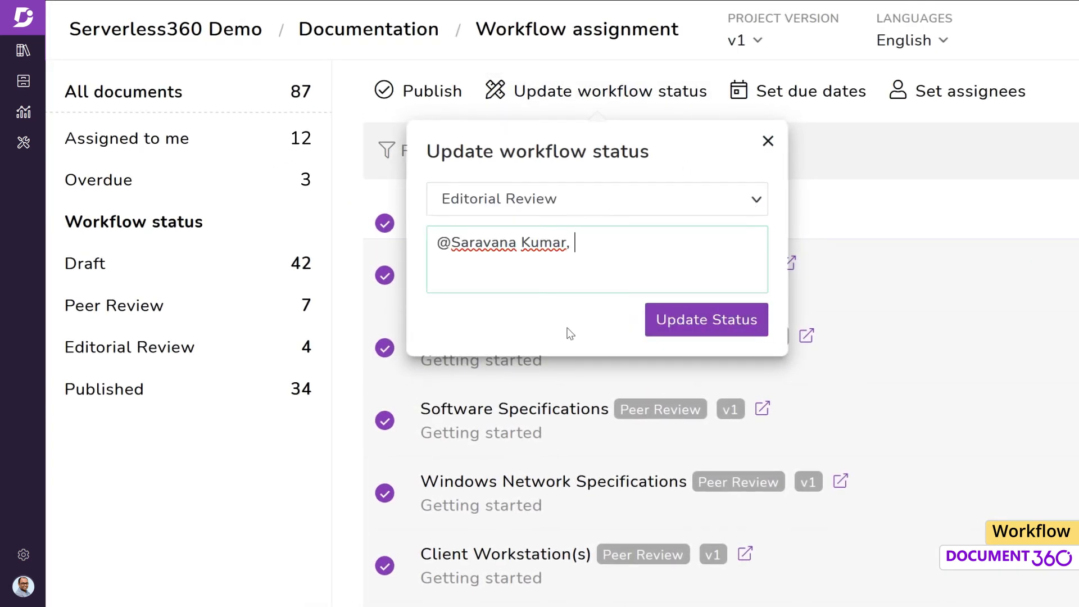
text(please review articles for publi)
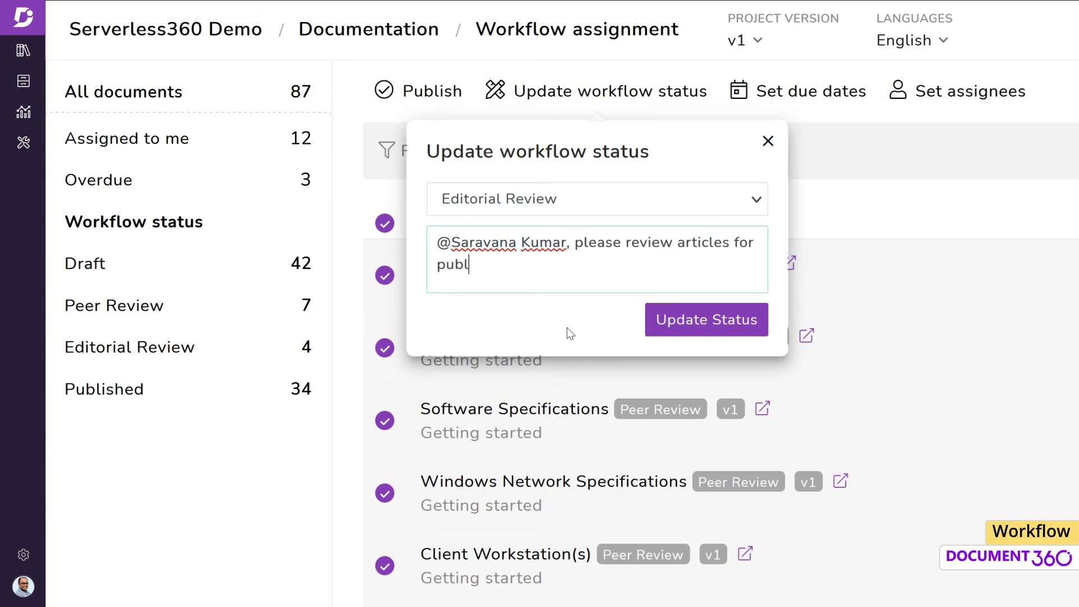
text(cation.)
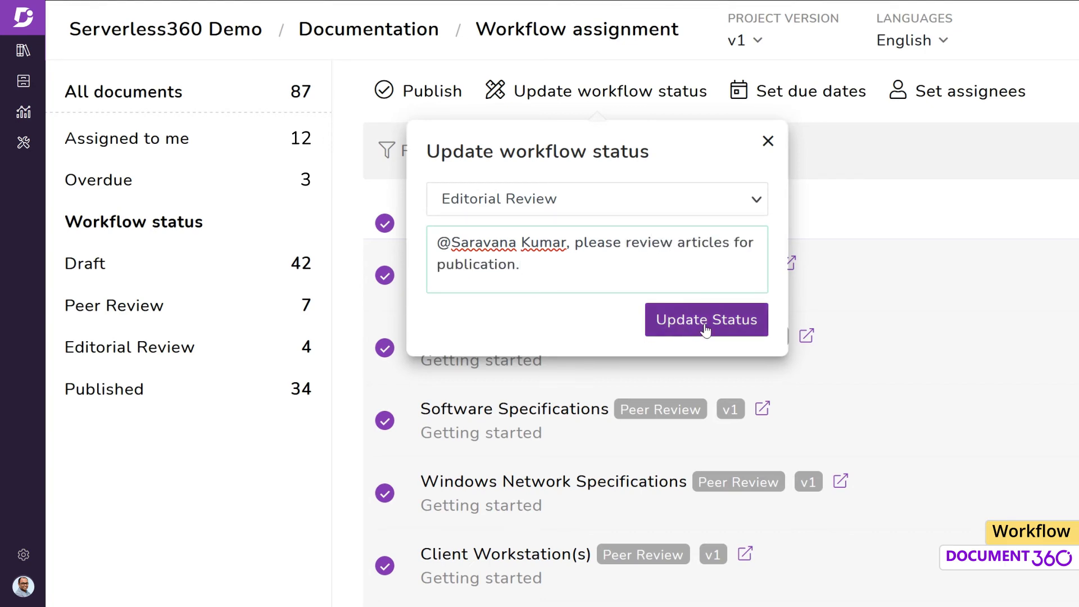
click(707, 330)
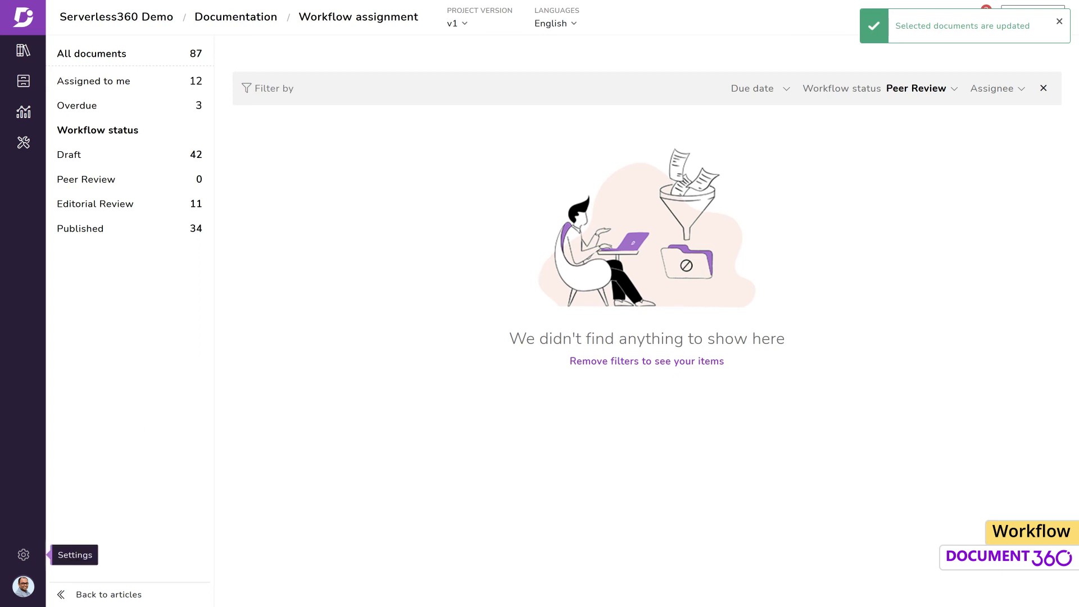
- Go to the Roles list under Settings > Team & Security
click(23, 555)
scroll(120, 572, down, 1)
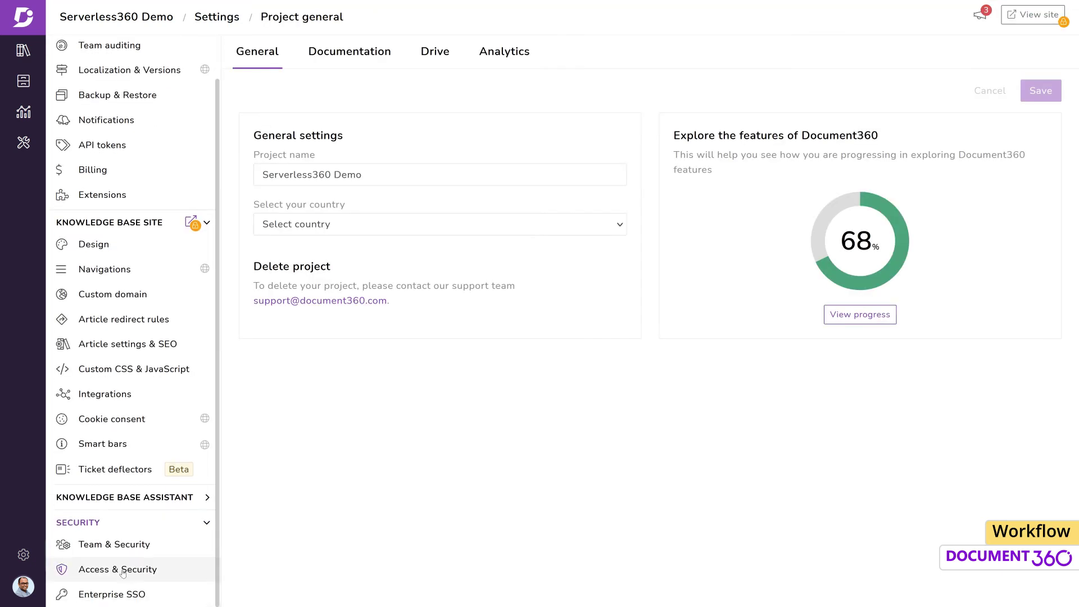
click(114, 544)
click(487, 59)
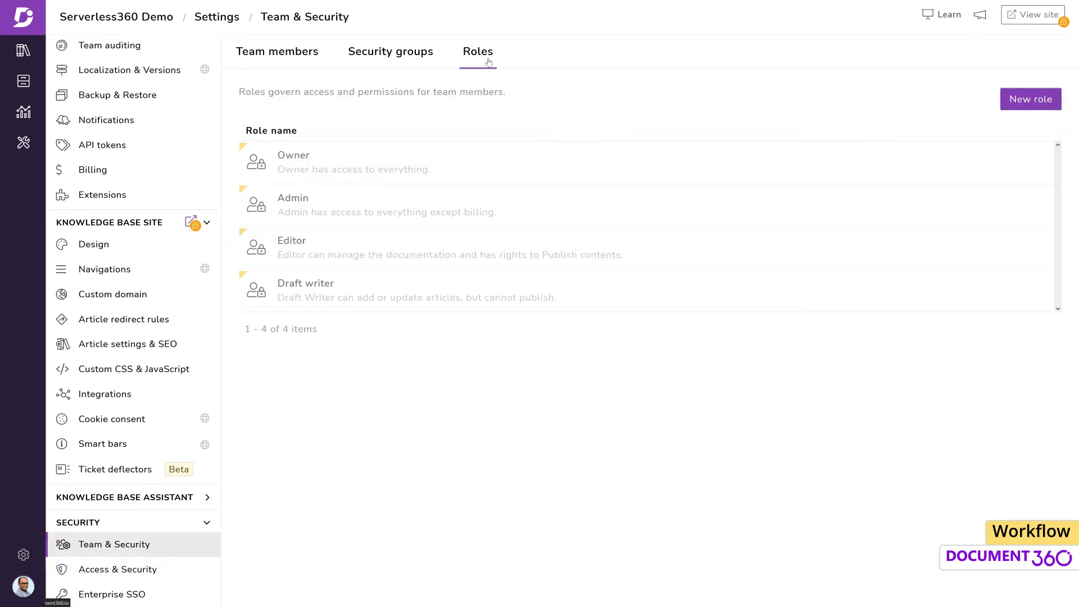
- Create the Workflow Manager role with category, workflow, status-update and assignee permissions
click(1043, 112)
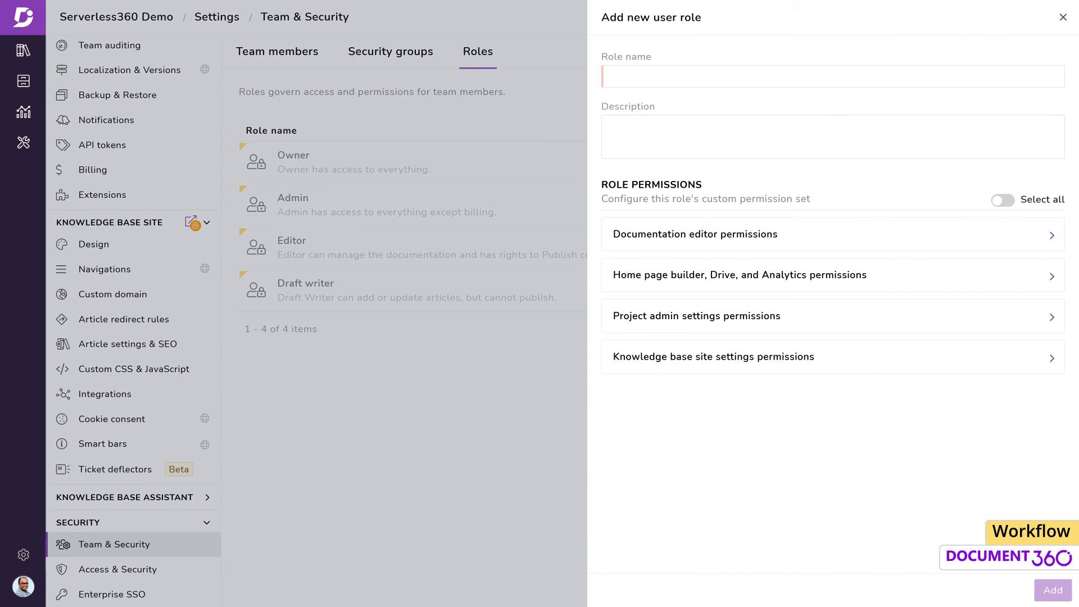
text(Workflow Manager)
click(857, 233)
click(624, 284)
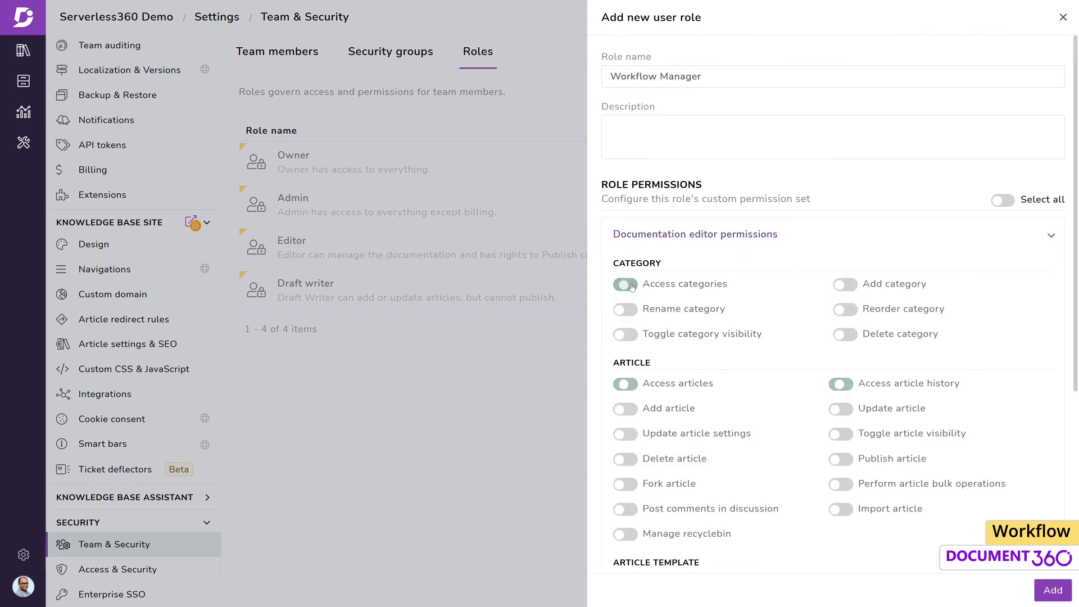
scroll(713, 303, down, 20)
click(625, 400)
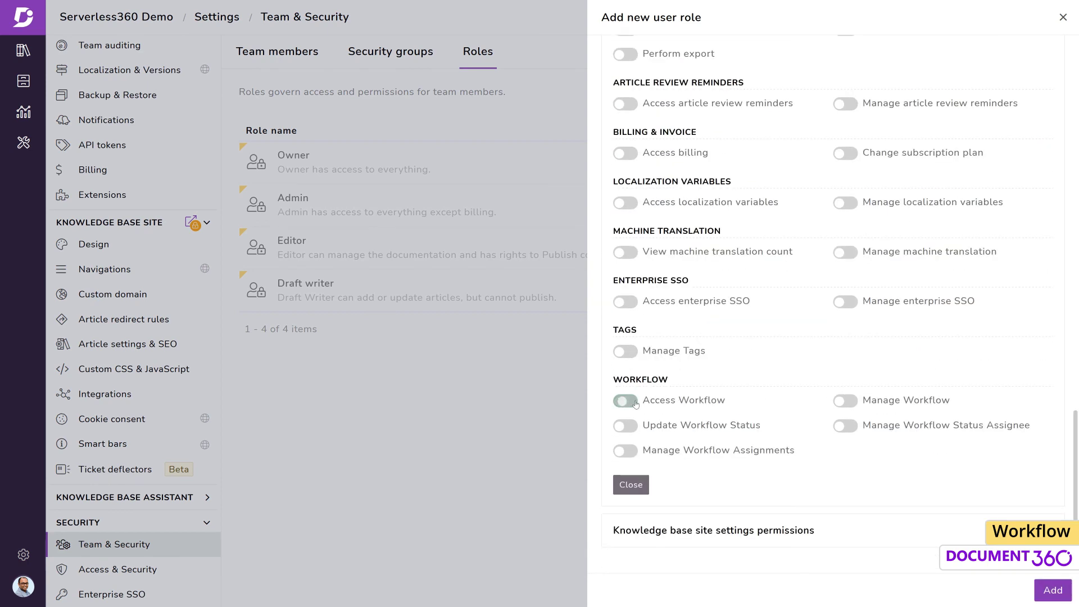
click(625, 425)
click(847, 426)
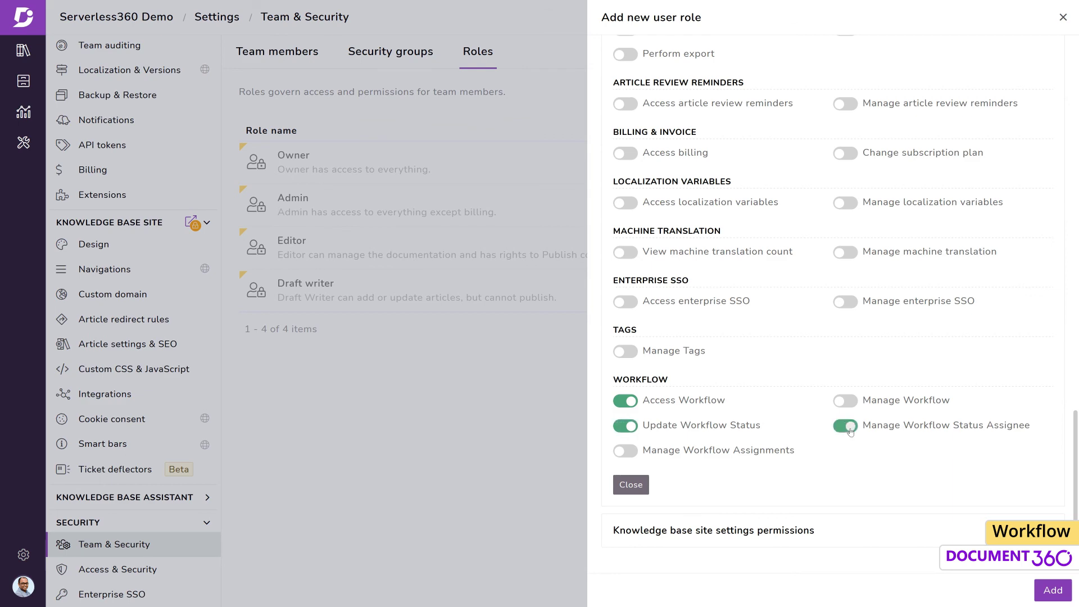
click(1053, 590)
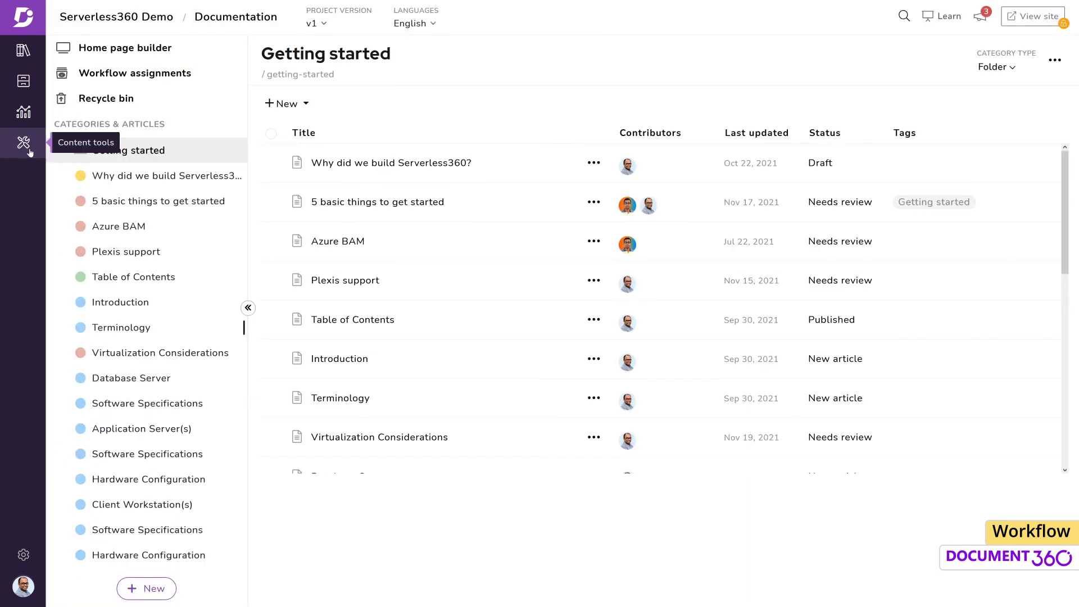
- Check the custom stages in Workflow designer, then view Workflow assignments: 50 Draft, 34 Published
click(24, 142)
scroll(1071, 200, down, 1)
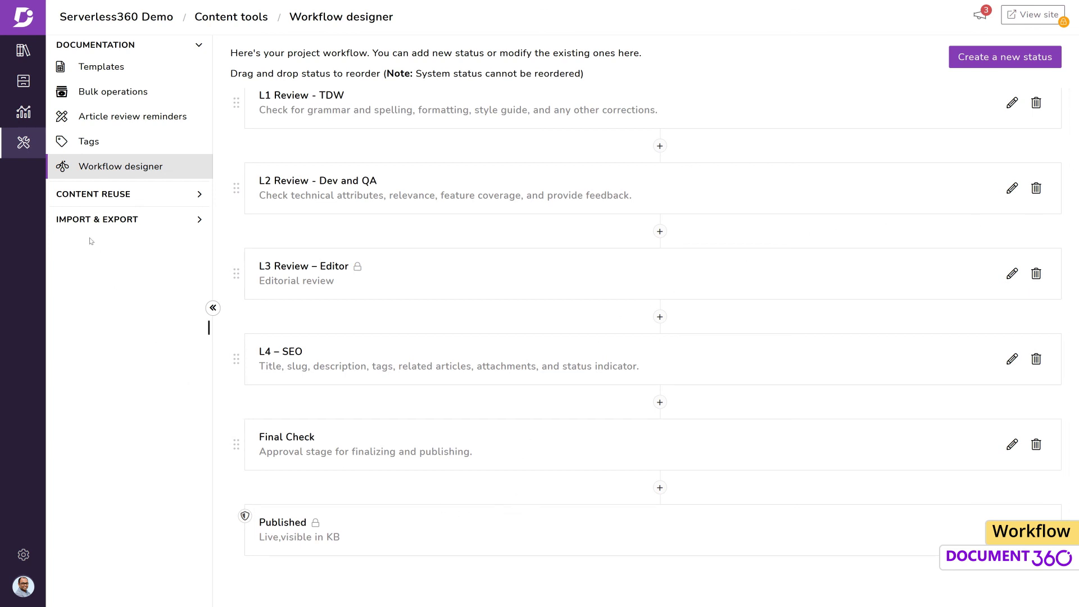
click(23, 53)
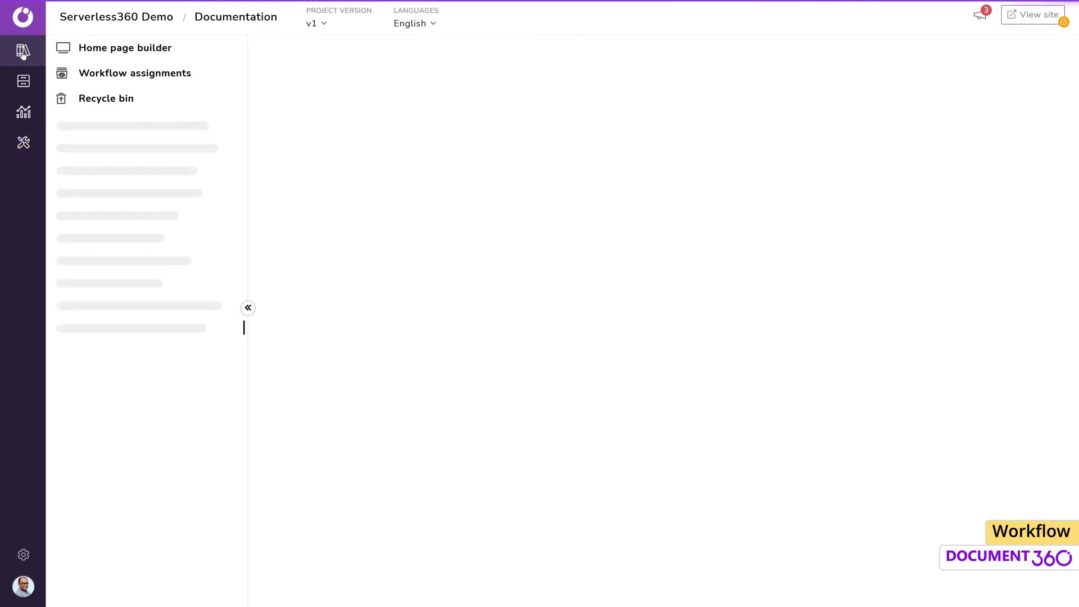
click(84, 73)
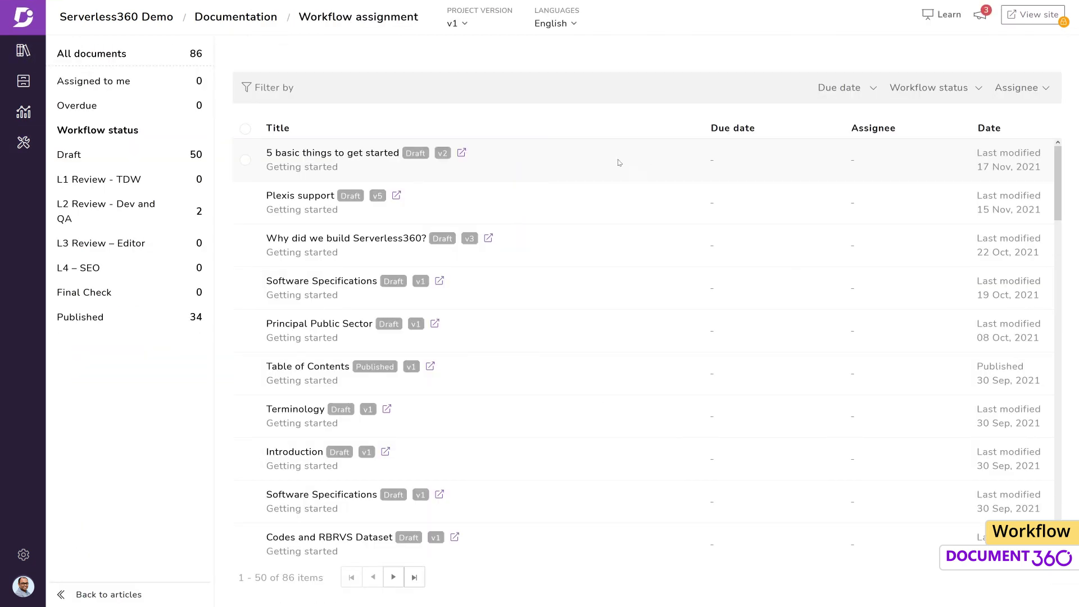